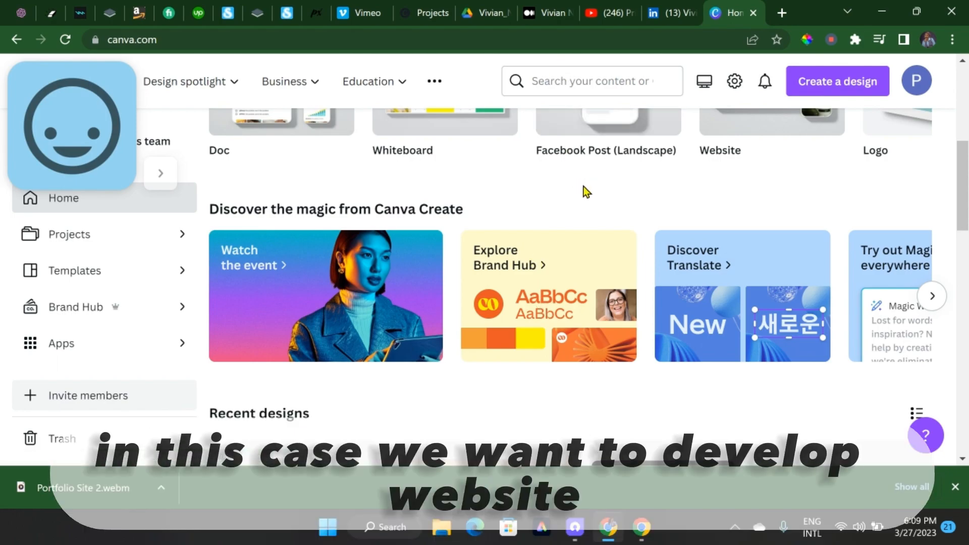
Search the templates for "portfolio websites" and browse the matching designs
{"action": "scroll", "coordinate": [585, 189], "scroll_direction": "up", "scroll_amount": 4}
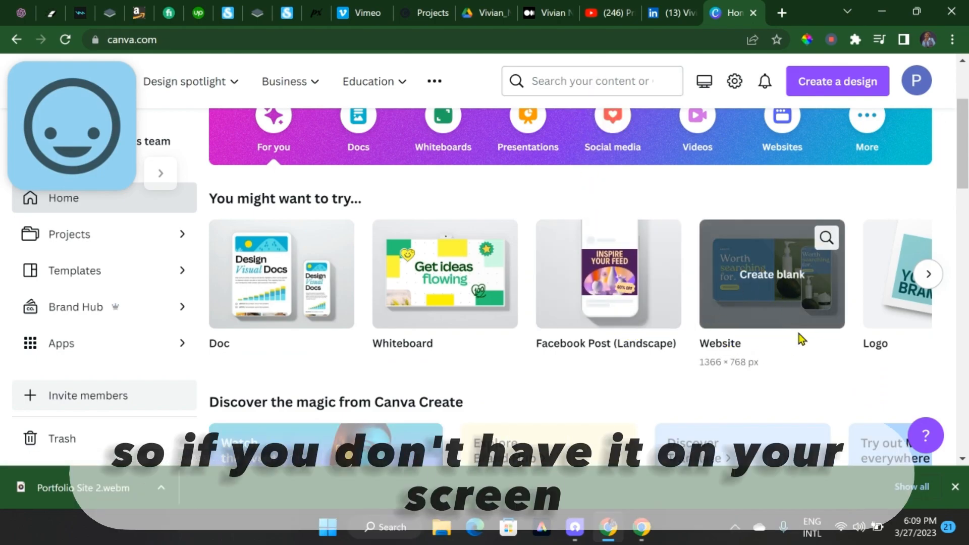
{"action": "left_click", "coordinate": [583, 79]}
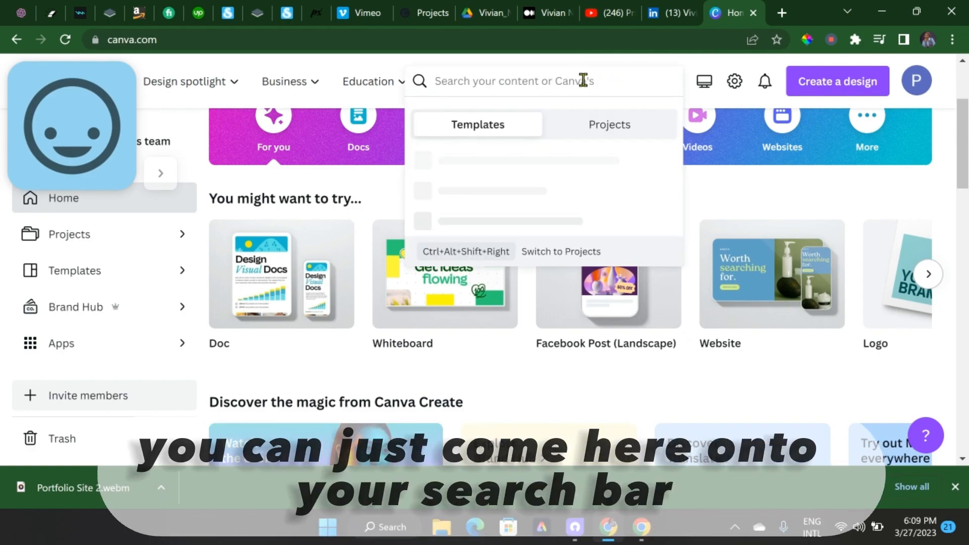
{"action": "type", "text": "w"}
{"action": "type", "text": "p"}
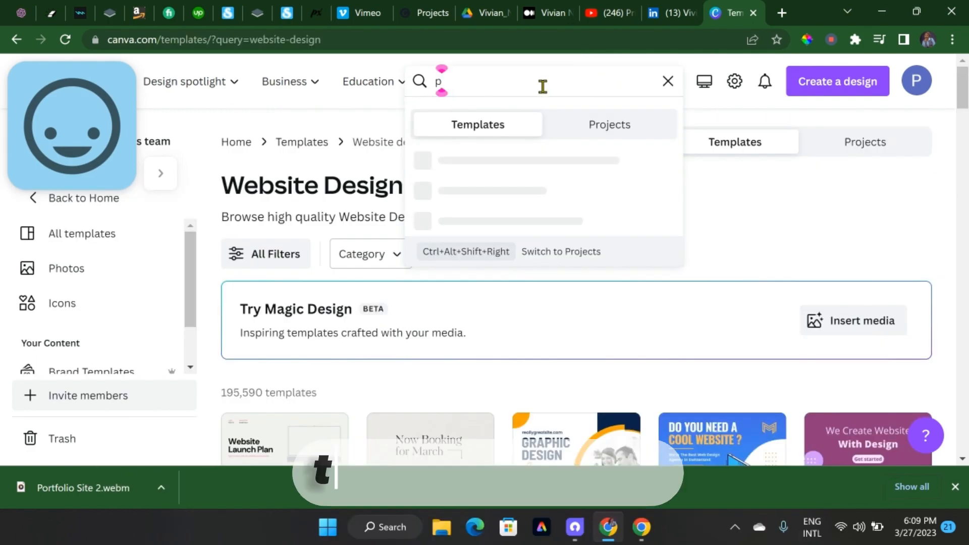
{"action": "type", "text": "ortfolio"}
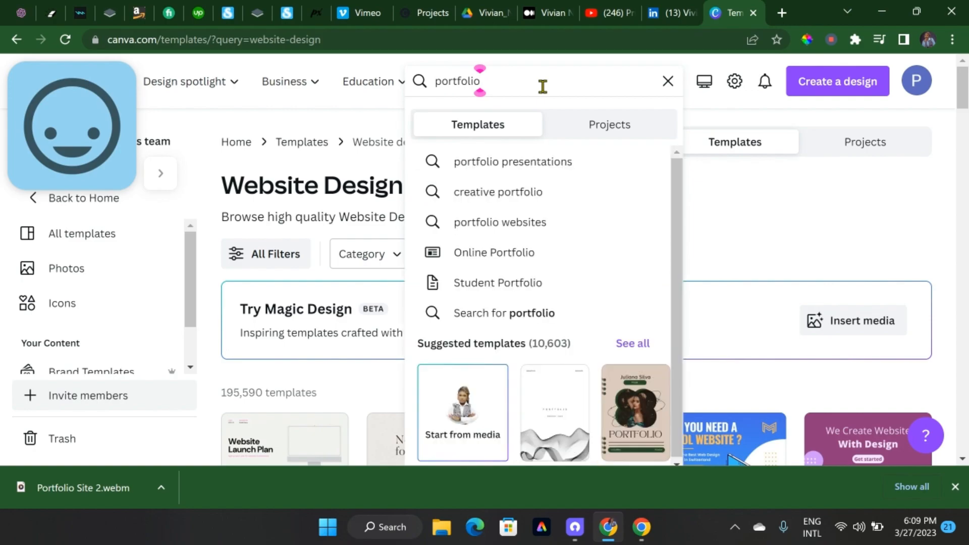
{"action": "left_click", "coordinate": [521, 225]}
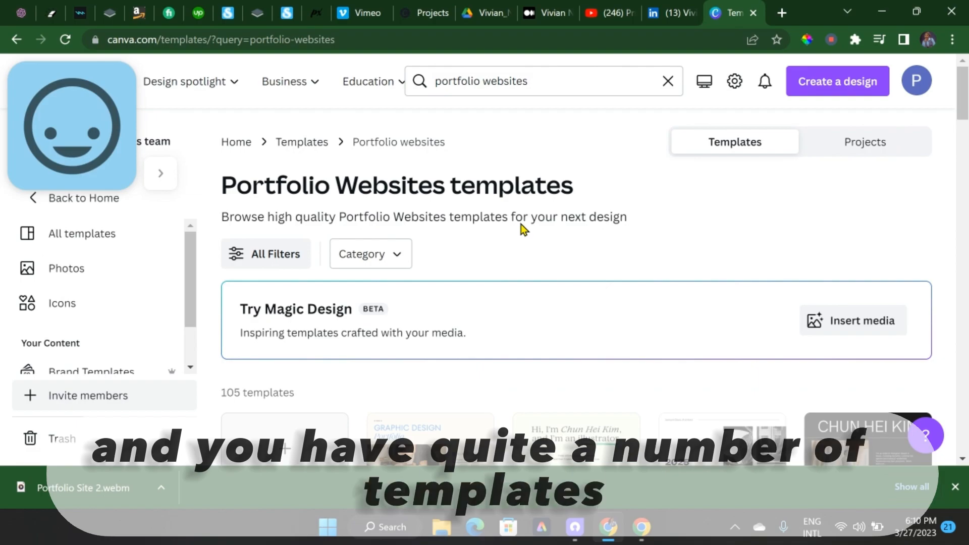
{"action": "scroll", "coordinate": [521, 224], "scroll_direction": "down", "scroll_amount": 3}
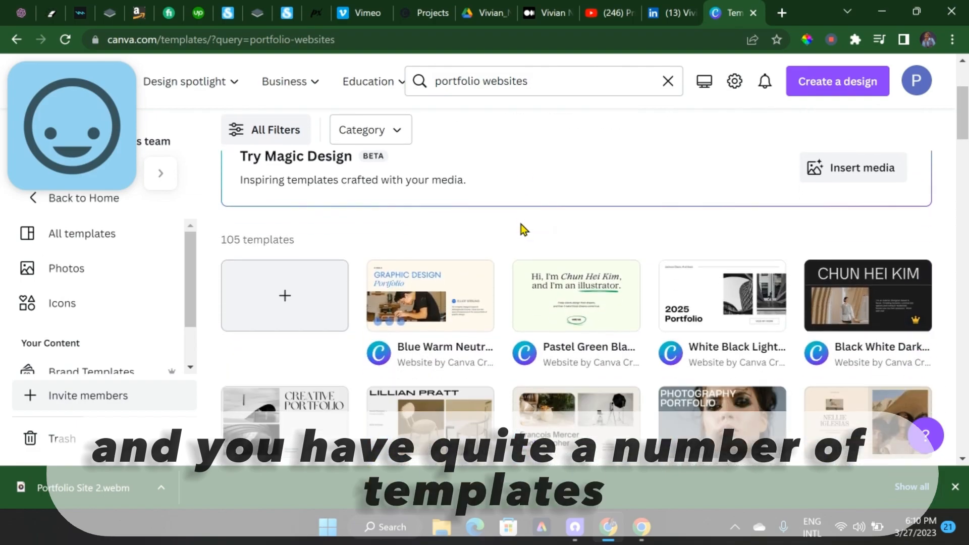
{"action": "scroll", "coordinate": [521, 224], "scroll_direction": "down", "scroll_amount": 5}
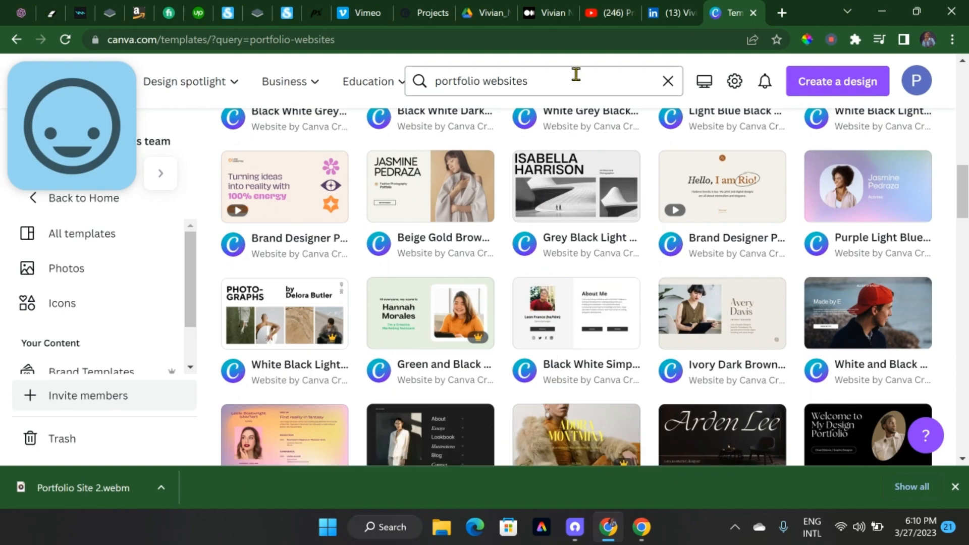
Examine the layout of the previously published portfolio site, from its bio section down through its HR projects section
{"action": "left_click", "coordinate": [421, 14]}
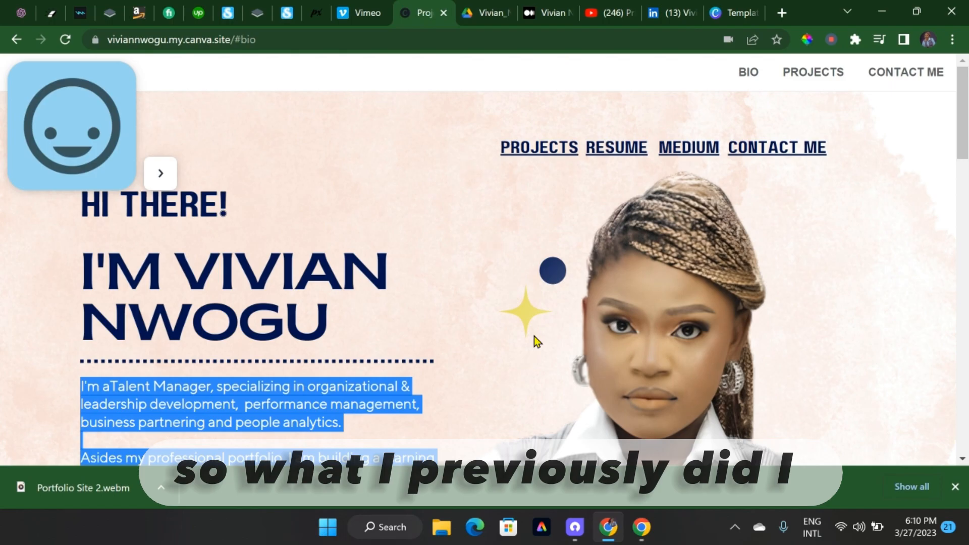
{"action": "scroll", "coordinate": [540, 348], "scroll_direction": "down", "scroll_amount": 15}
{"action": "scroll", "coordinate": [540, 348], "scroll_direction": "up", "scroll_amount": 15}
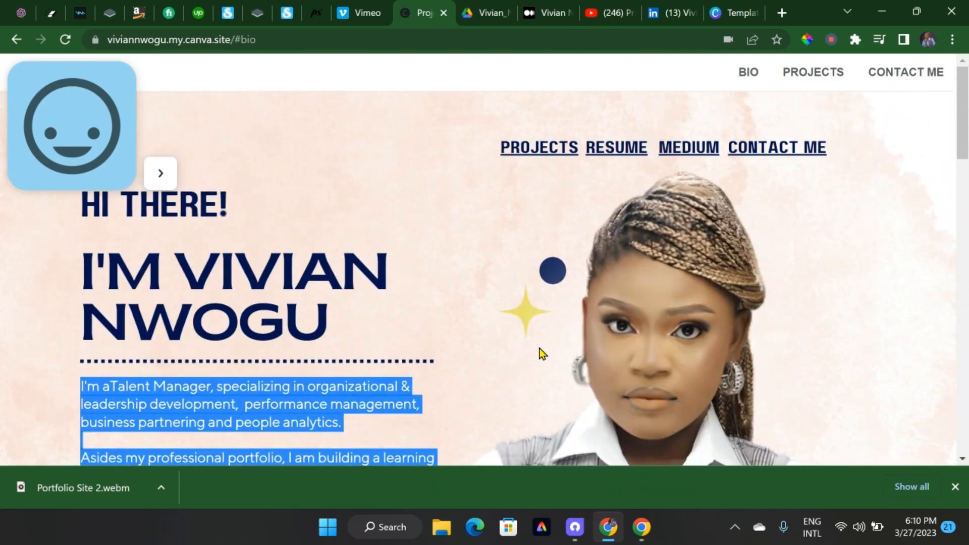
{"action": "scroll", "coordinate": [539, 348], "scroll_direction": "down", "scroll_amount": 4}
{"action": "scroll", "coordinate": [540, 348], "scroll_direction": "down", "scroll_amount": 6}
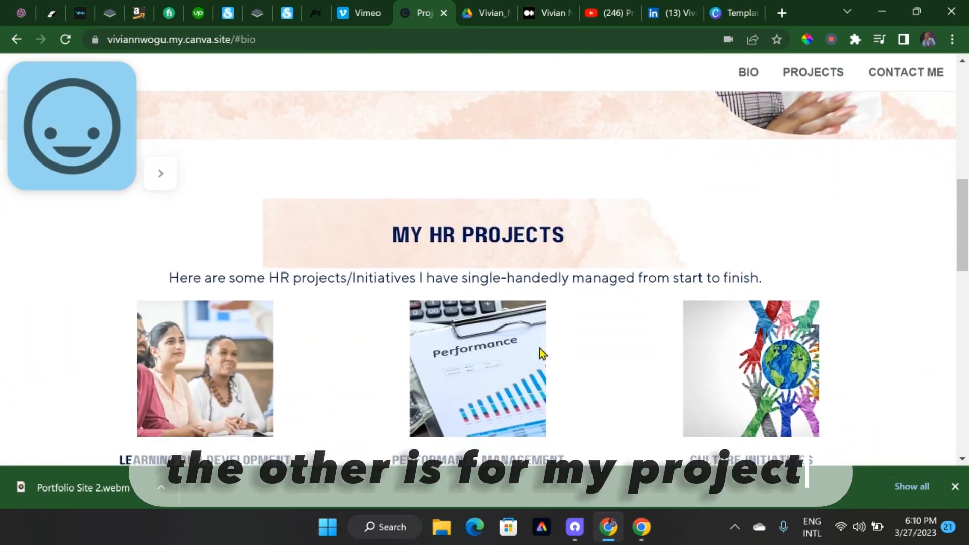
{"action": "scroll", "coordinate": [540, 349], "scroll_direction": "down", "scroll_amount": 5}
{"action": "scroll", "coordinate": [540, 348], "scroll_direction": "up", "scroll_amount": 5}
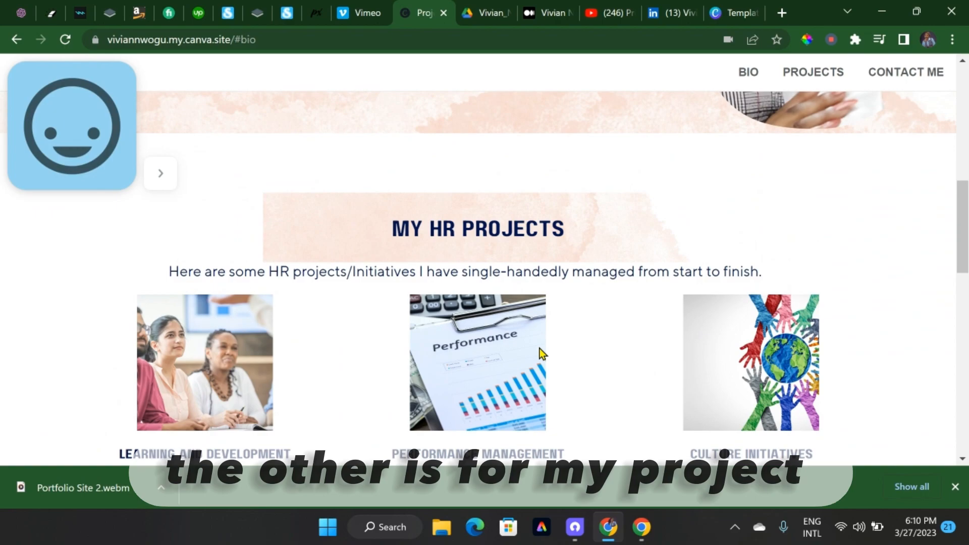
{"action": "scroll", "coordinate": [540, 348], "scroll_direction": "down", "scroll_amount": 8}
{"action": "scroll", "coordinate": [540, 353], "scroll_direction": "down", "scroll_amount": 1}
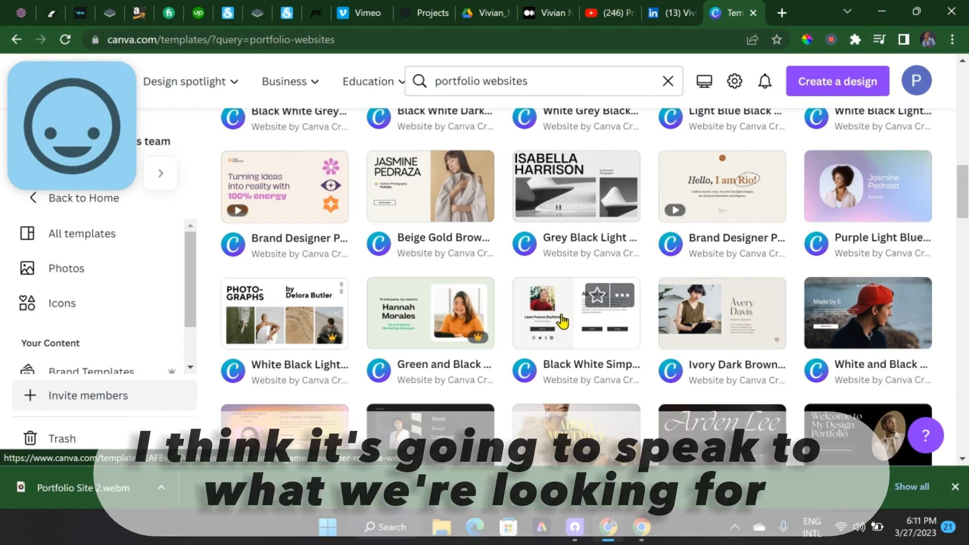
Open the Black White Simple Game Developer Resume website template for editing and delete its portrait photo
{"action": "left_click", "coordinate": [562, 319]}
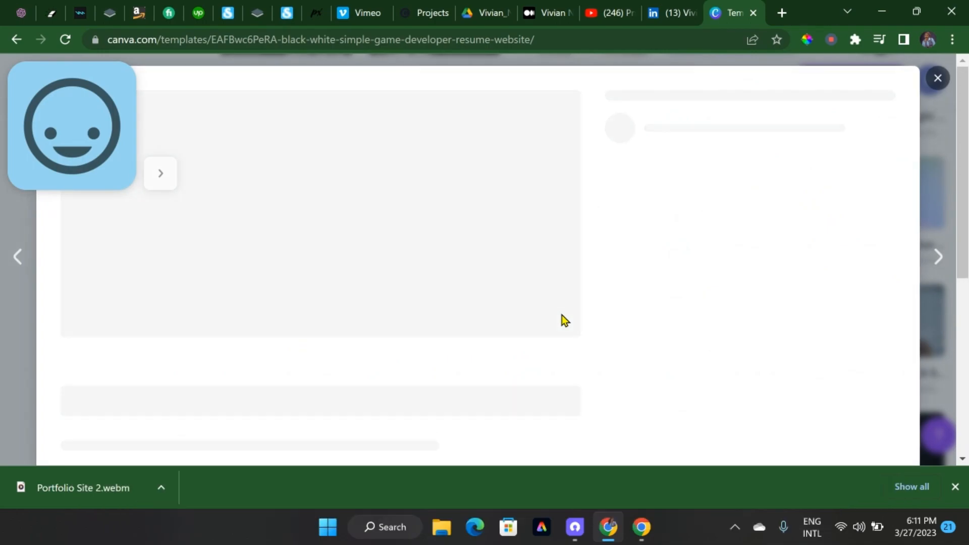
{"action": "left_click", "coordinate": [689, 198]}
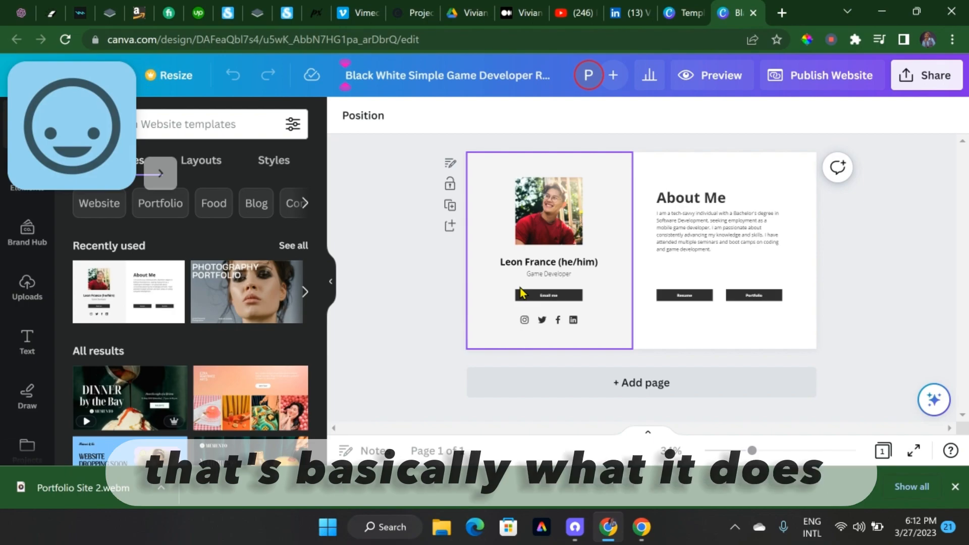
{"action": "left_click", "coordinate": [543, 211]}
{"action": "key", "text": "Delete"}
{"action": "key", "text": "Delete"}
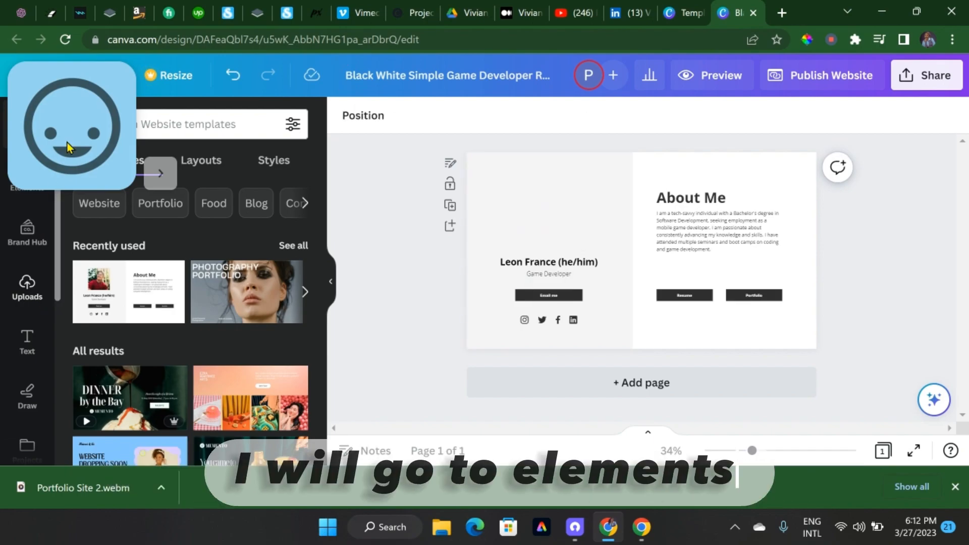
Search the design elements for "picture frame" and restrict the results to frames
{"action": "left_click_drag", "start_coordinate": [58, 85], "coordinate": [842, 72]}
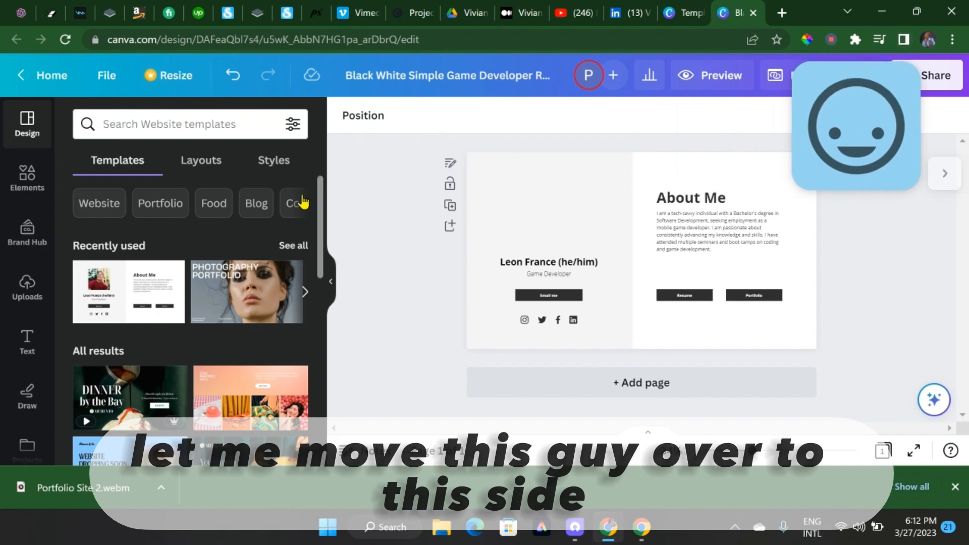
{"action": "left_click", "coordinate": [24, 188]}
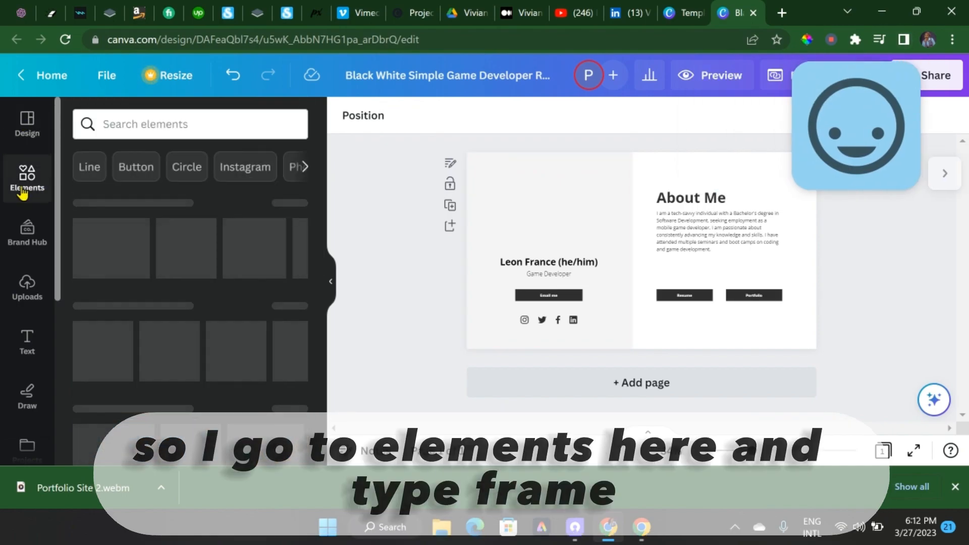
{"action": "left_click", "coordinate": [136, 121]}
{"action": "type", "text": "f"}
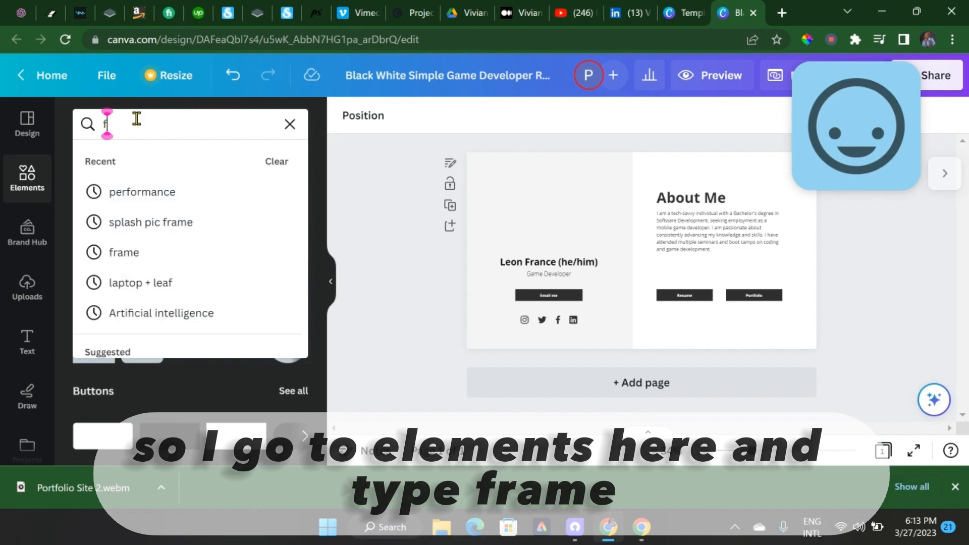
{"action": "key", "text": "BackSpace"}
{"action": "type", "text": "pict"}
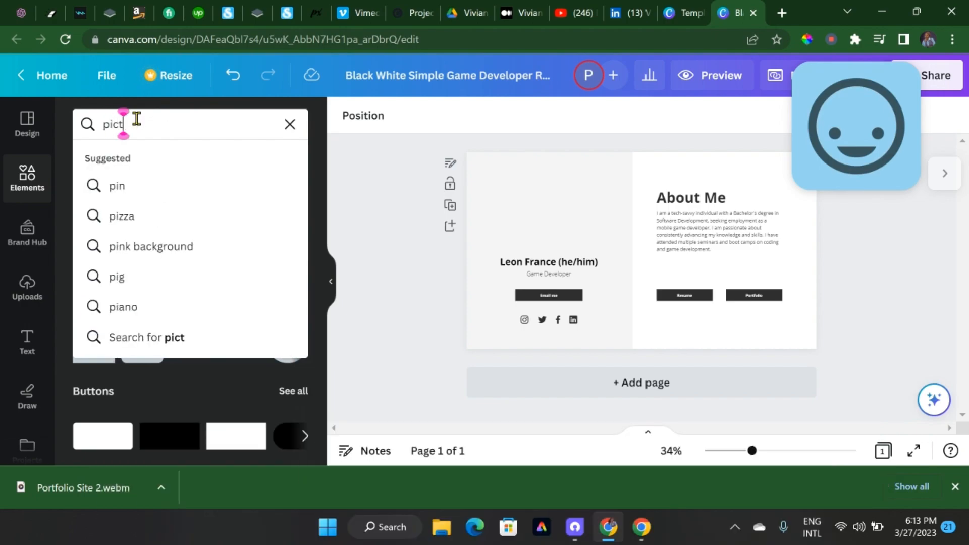
{"action": "type", "text": "ure frame"}
{"action": "key", "text": "Return"}
{"action": "left_click", "coordinate": [284, 239]}
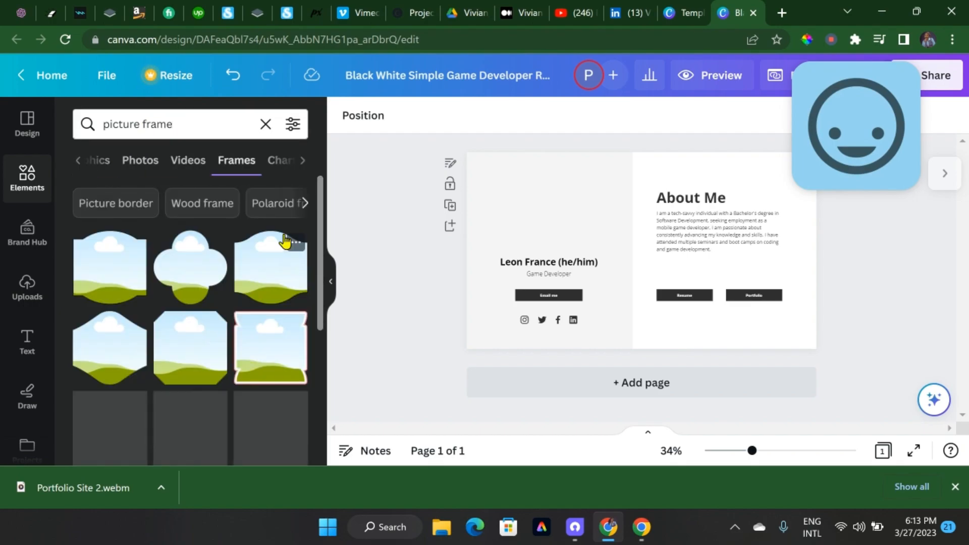
Add a wavy blob-shaped frame, move it to the grey panel above the name and enlarge it
{"action": "scroll", "coordinate": [237, 414], "scroll_direction": "down", "scroll_amount": 10}
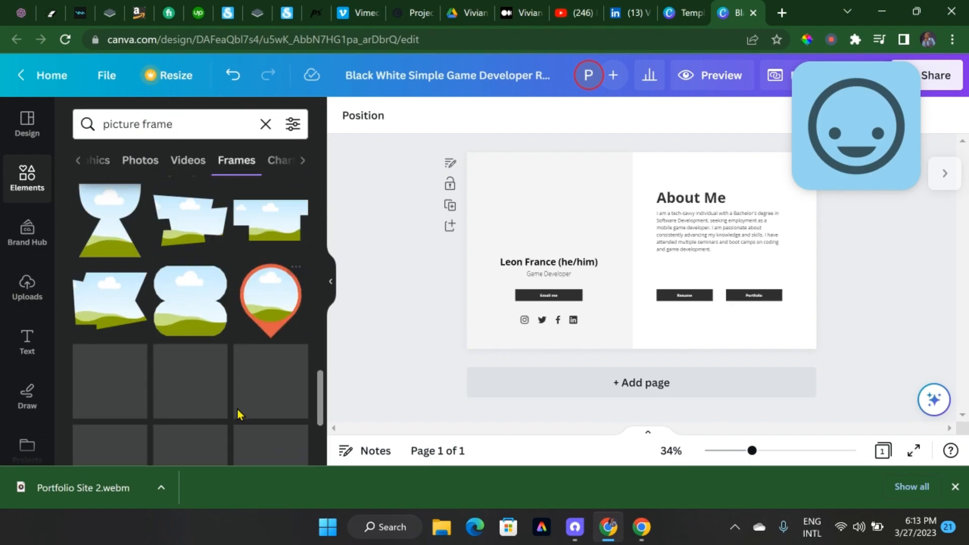
{"action": "scroll", "coordinate": [237, 413], "scroll_direction": "down", "scroll_amount": 5}
{"action": "left_click", "coordinate": [194, 287]}
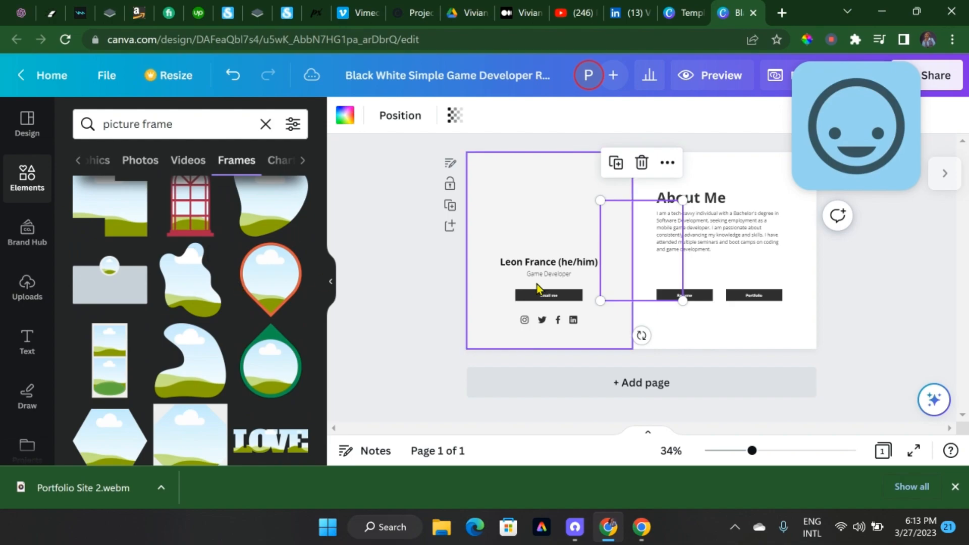
{"action": "left_click_drag", "start_coordinate": [635, 247], "coordinate": [541, 214]}
{"action": "left_click_drag", "start_coordinate": [588, 264], "coordinate": [602, 295]}
Fill the blob-shaped frame with the uploaded background-free portrait of the woman with crossed arms
{"action": "left_click", "coordinate": [27, 288]}
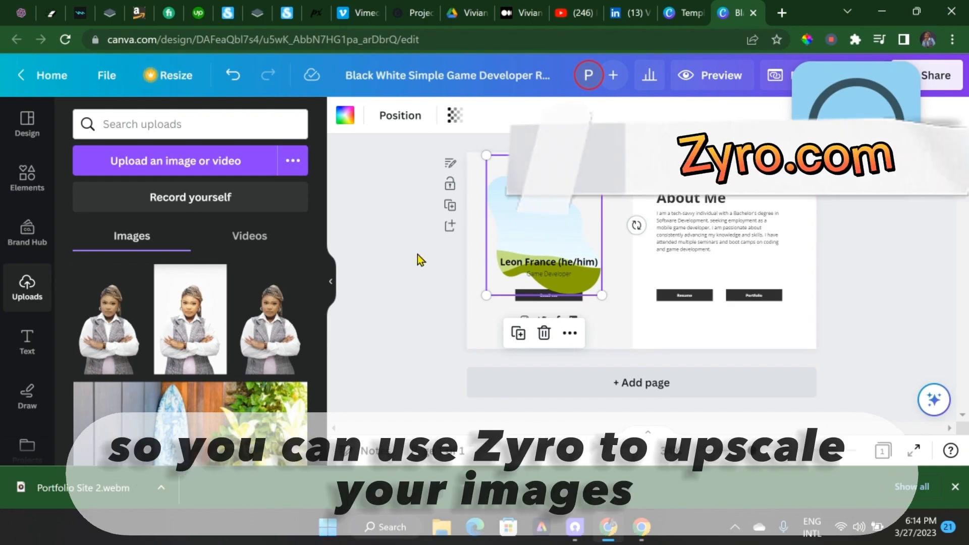
{"action": "left_click", "coordinate": [109, 327]}
{"action": "left_click_drag", "start_coordinate": [655, 267], "coordinate": [544, 236]}
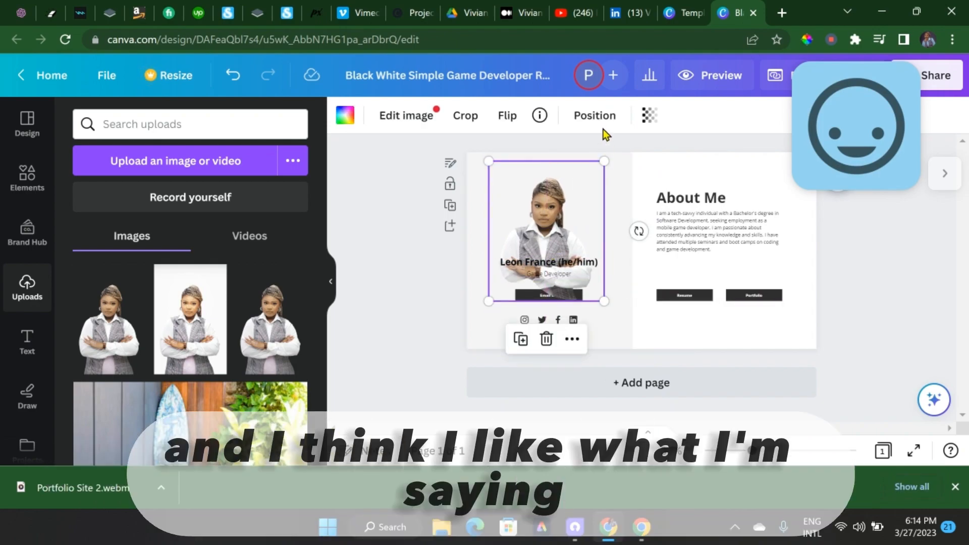
Replace the name heading with the site owner's full name and set its font to Garet ExtraBold
{"action": "double_click", "coordinate": [521, 263]}
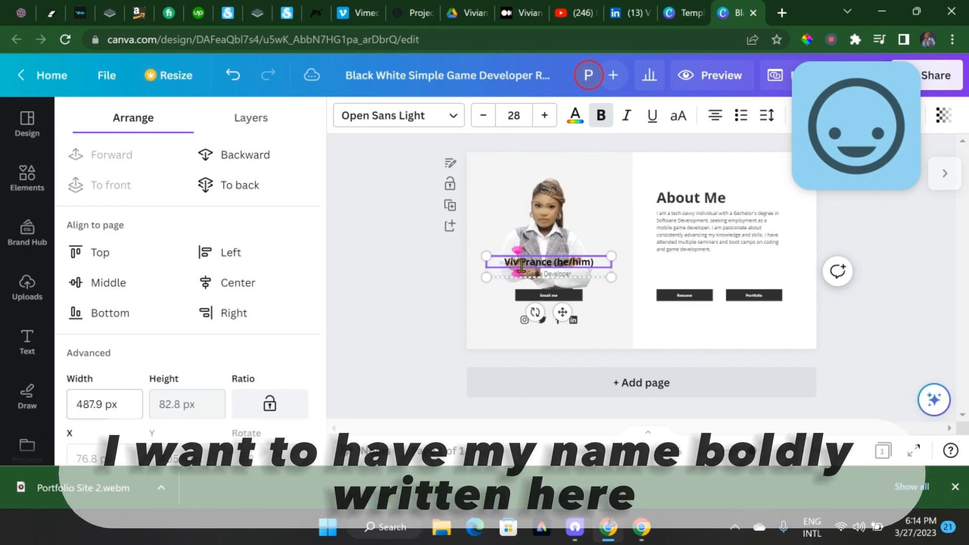
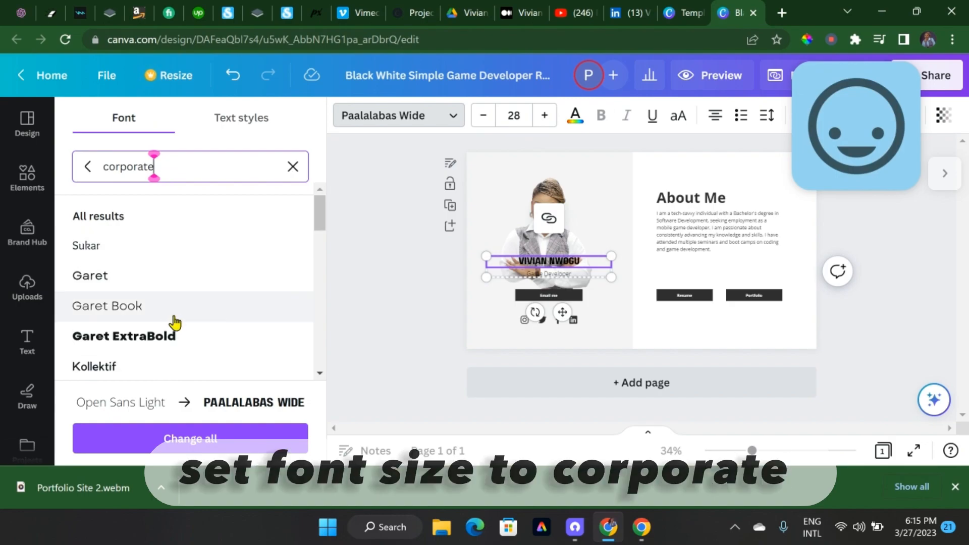
{"action": "scroll", "coordinate": [174, 322], "scroll_direction": "down", "scroll_amount": 1}
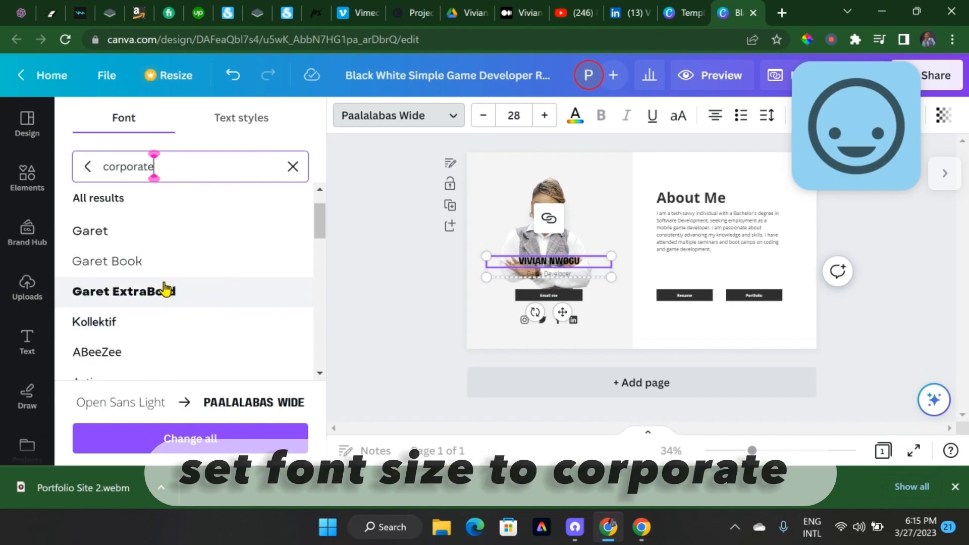
{"action": "left_click", "coordinate": [165, 289]}
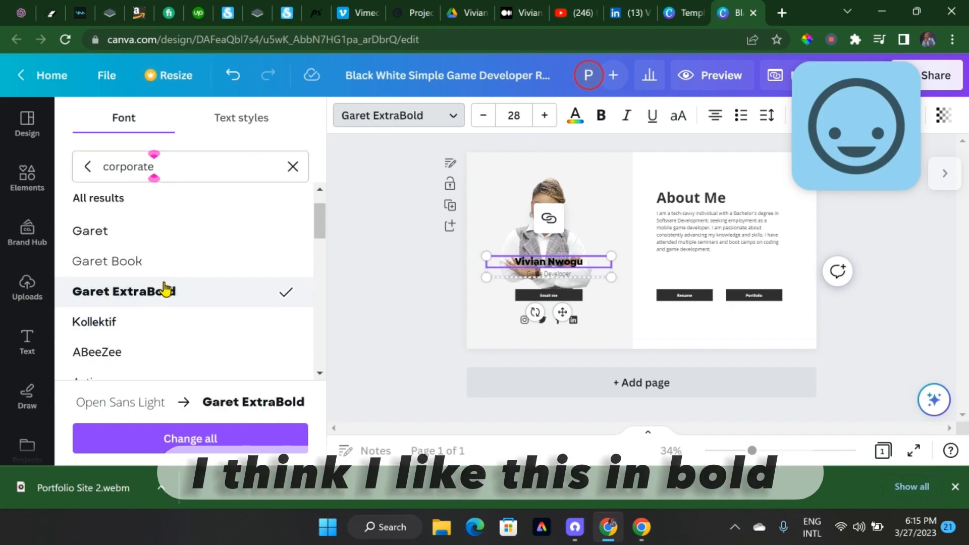
Change the job title under the name to "Human Resources Professional" and color it the Brilliant Bites palette's red
{"action": "left_click", "coordinate": [543, 274]}
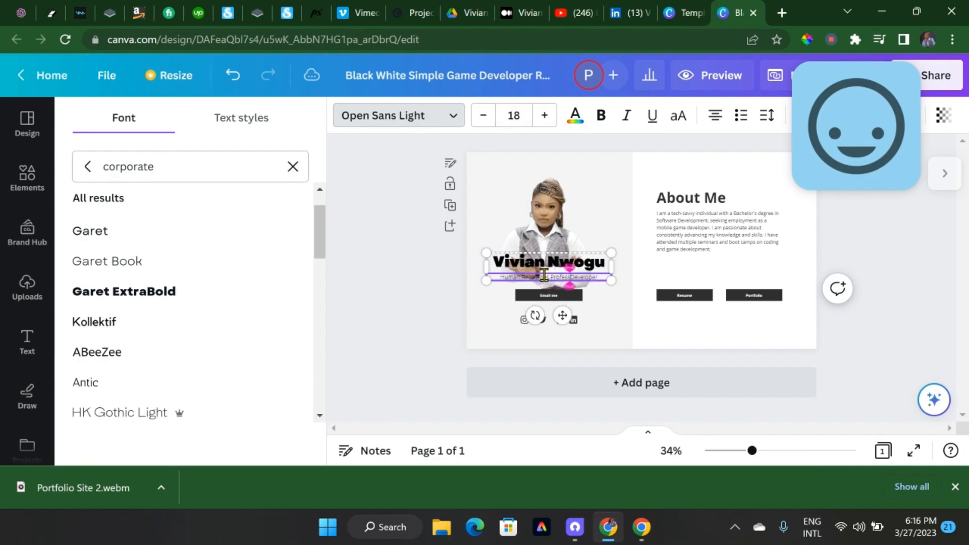
{"action": "left_click", "coordinate": [574, 115]}
{"action": "left_click", "coordinate": [151, 118]}
{"action": "type", "text": "red"}
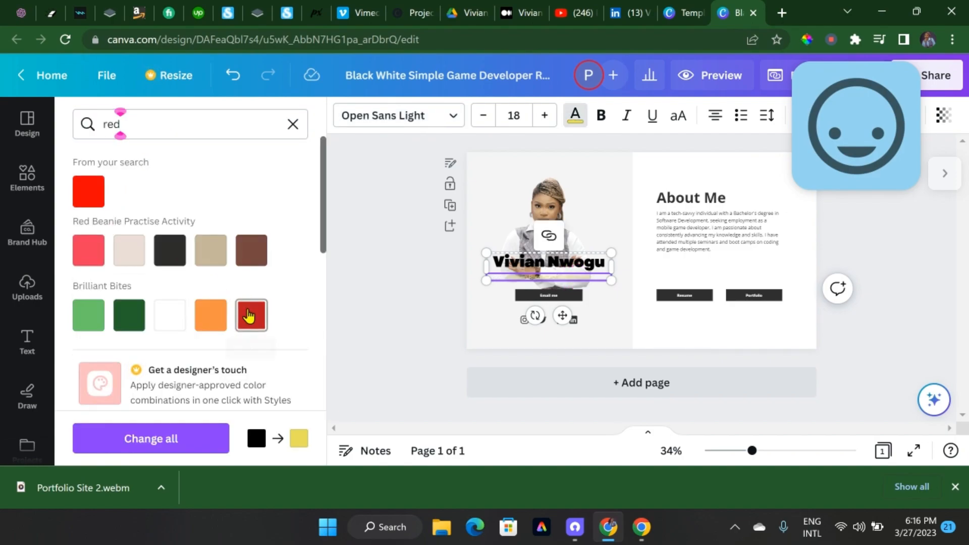
{"action": "left_click", "coordinate": [251, 315]}
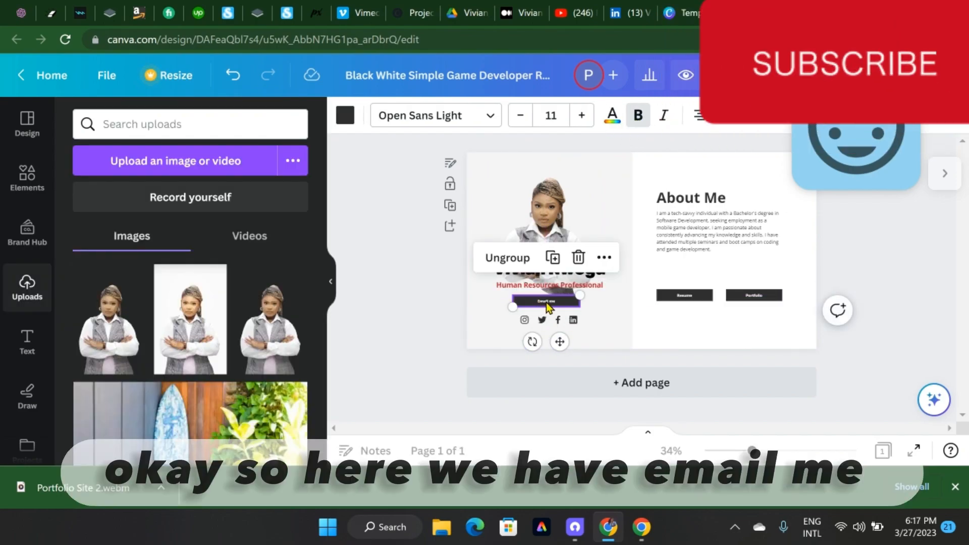
Link the "Email me" button under the job title to the owner's e-mail address
{"action": "left_click", "coordinate": [546, 301]}
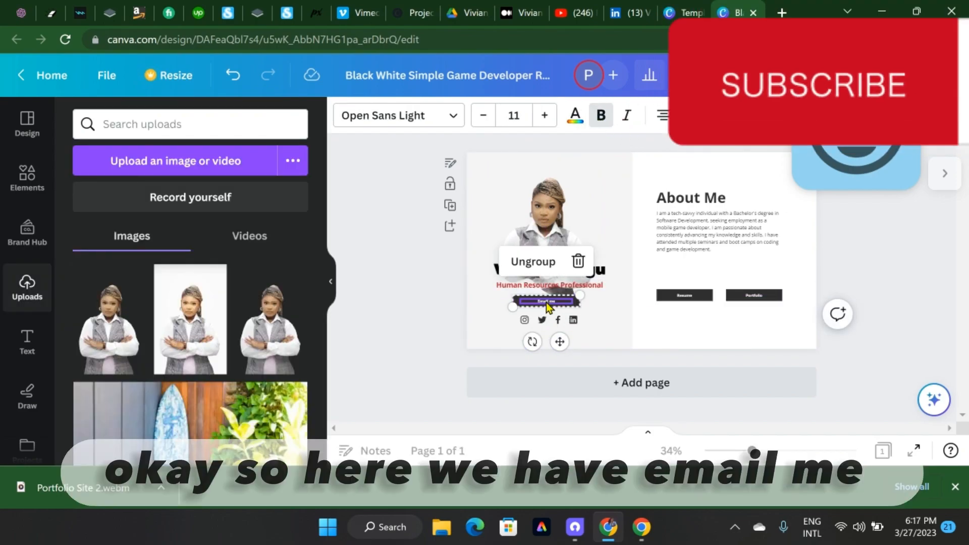
{"action": "left_click", "coordinate": [532, 261]}
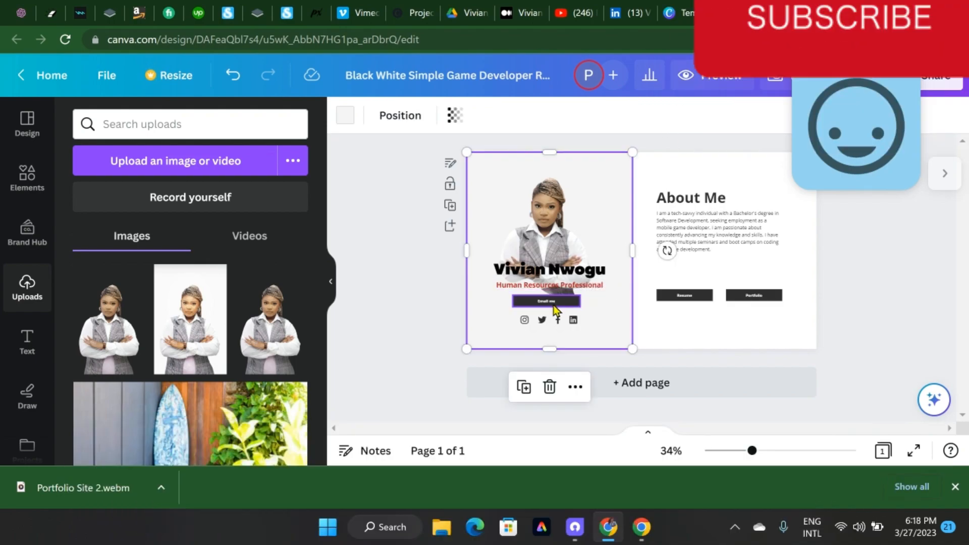
{"action": "left_click", "coordinate": [553, 305]}
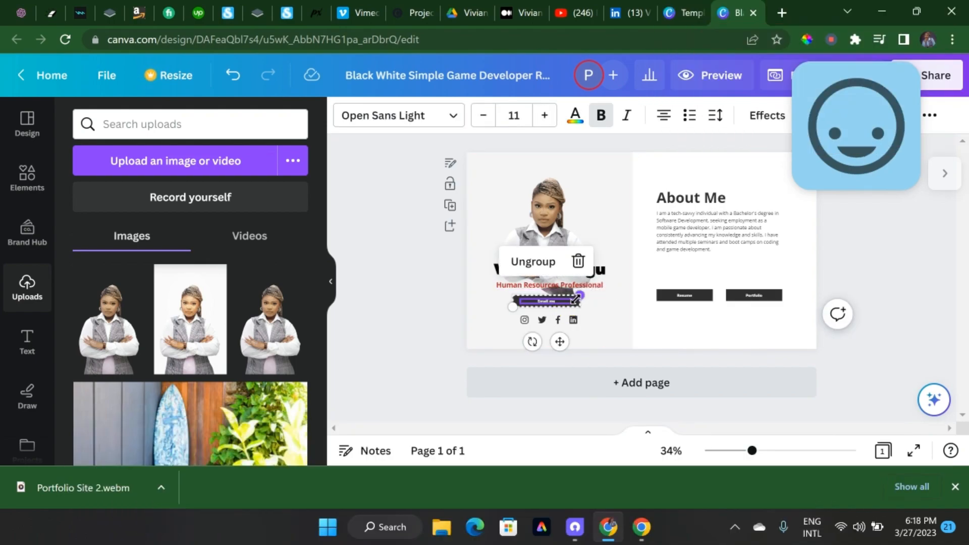
{"action": "left_click", "coordinate": [492, 306]}
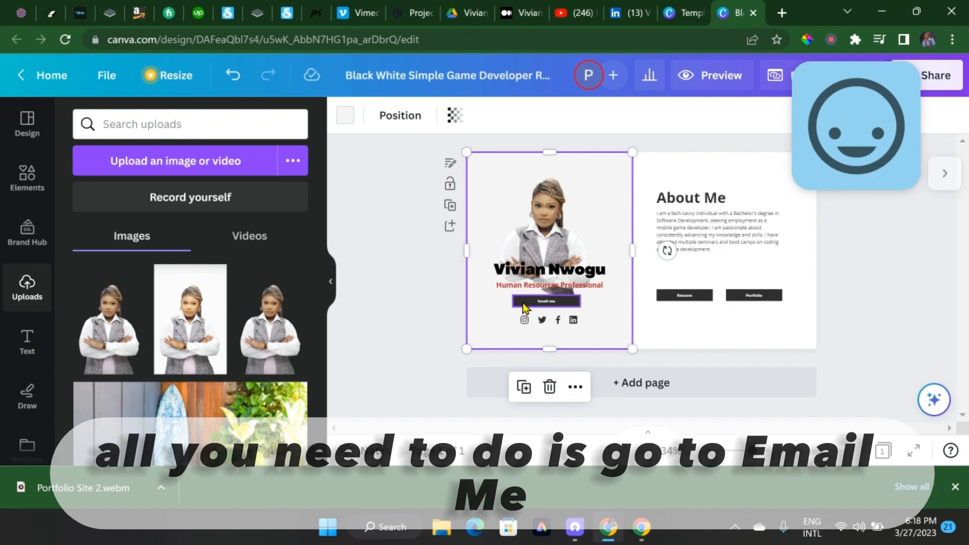
{"action": "right_click", "coordinate": [525, 307]}
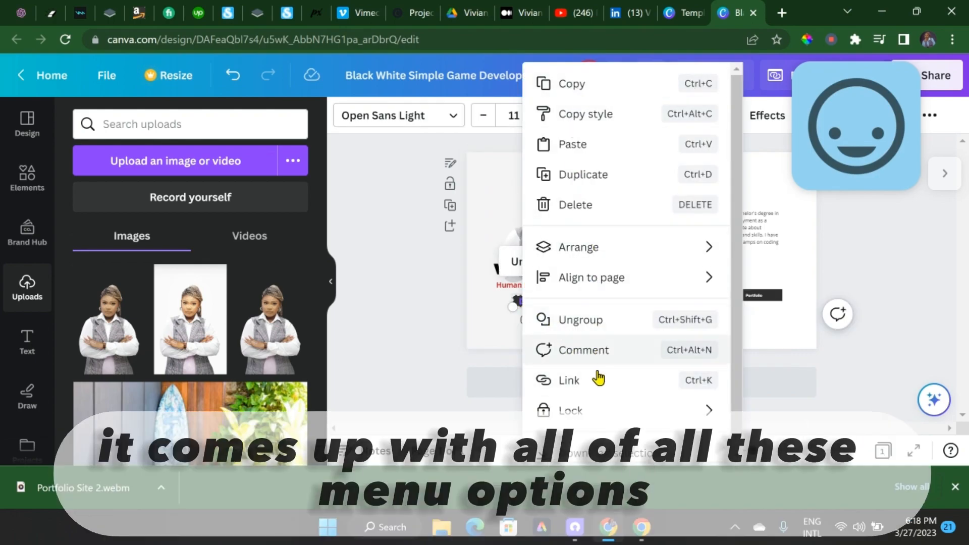
{"action": "left_click", "coordinate": [569, 381]}
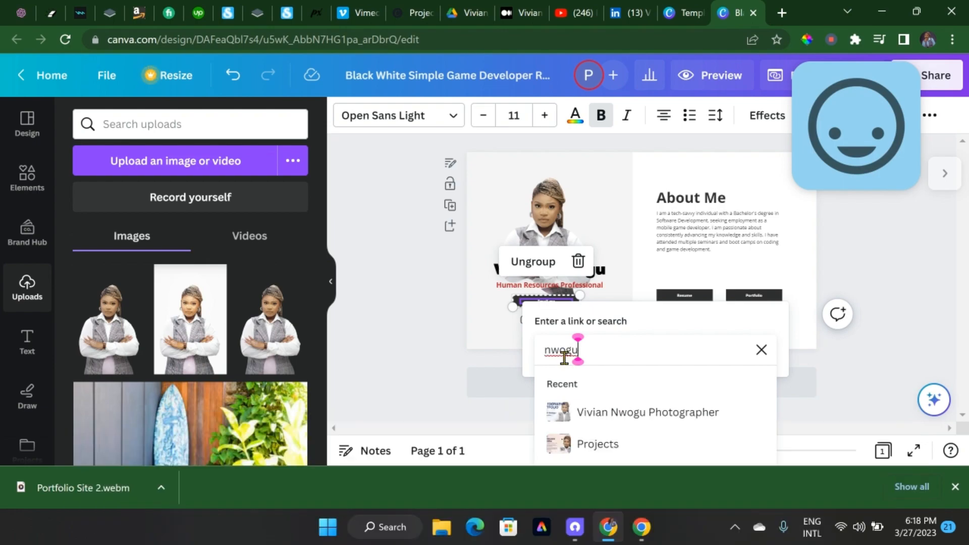
{"action": "type", "text": ".com"}
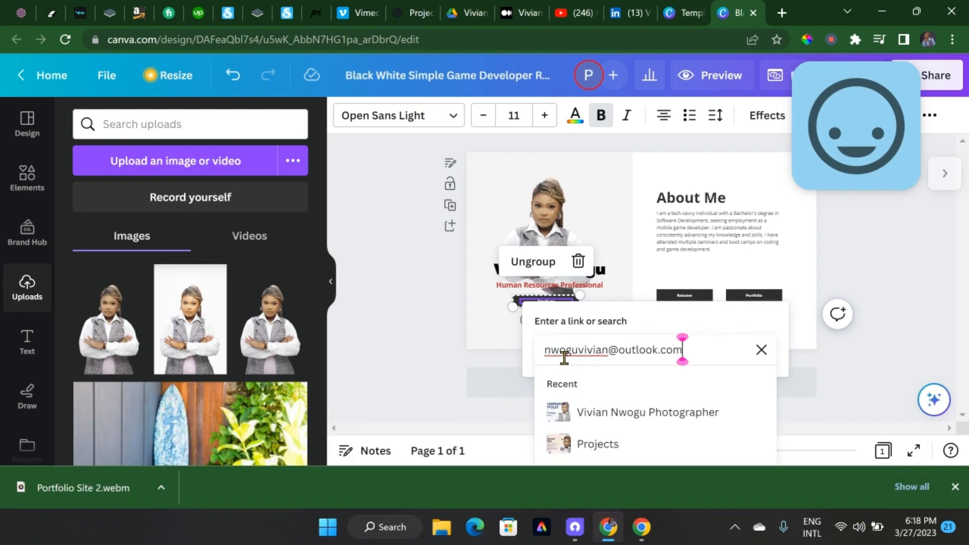
{"action": "key", "text": "Return"}
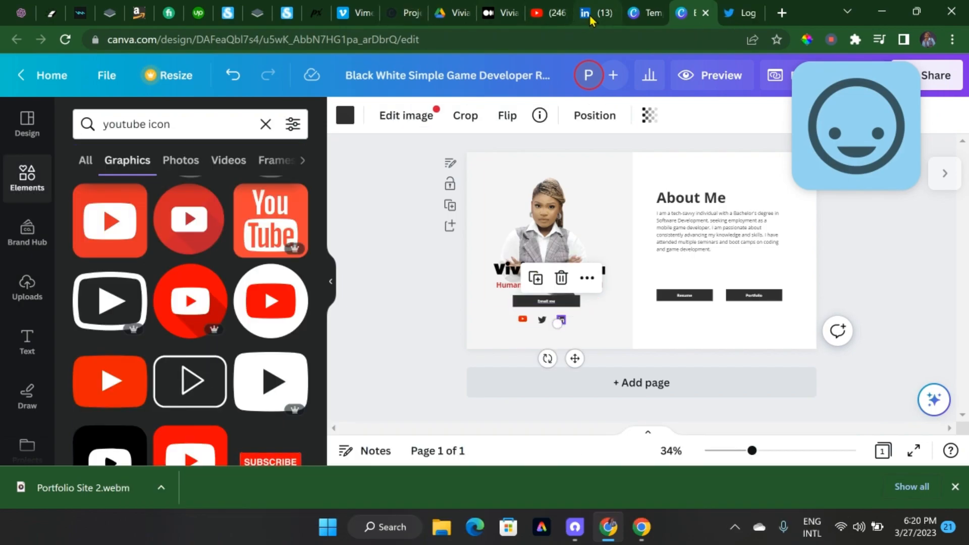
Copy the owner's profile address from LinkedIn and link the LinkedIn icon in the Canva design to it
{"action": "left_click", "coordinate": [591, 19]}
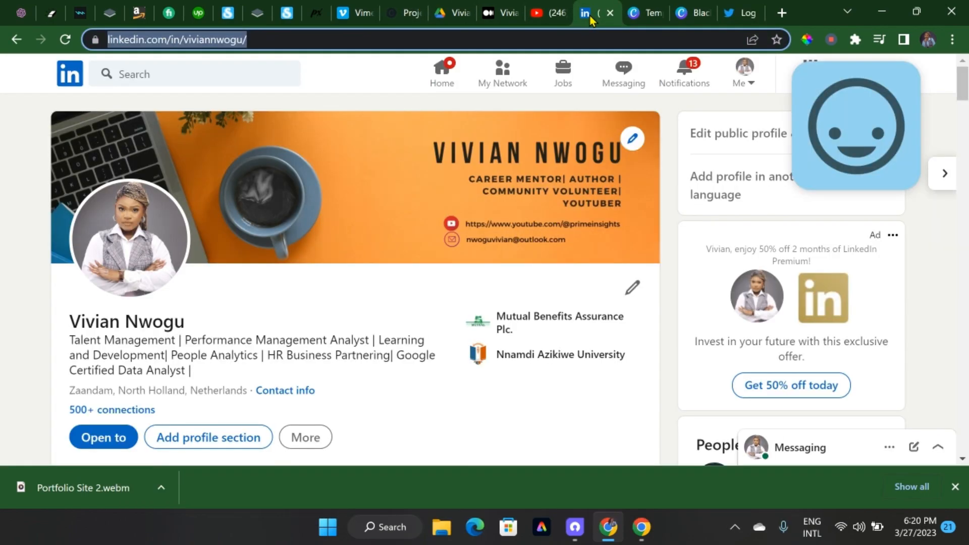
{"action": "left_click", "coordinate": [745, 85]}
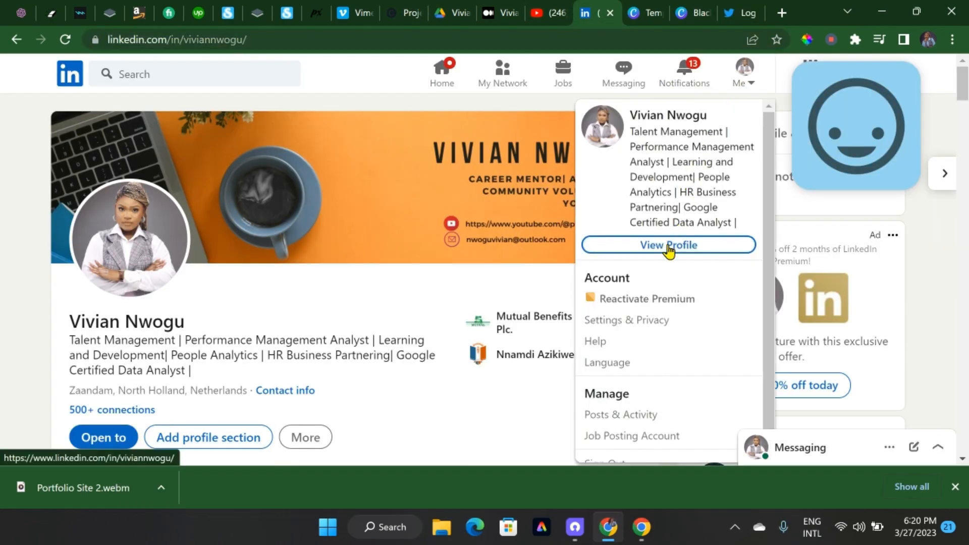
{"action": "left_click", "coordinate": [177, 39]}
{"action": "key", "text": "ctrl+c"}
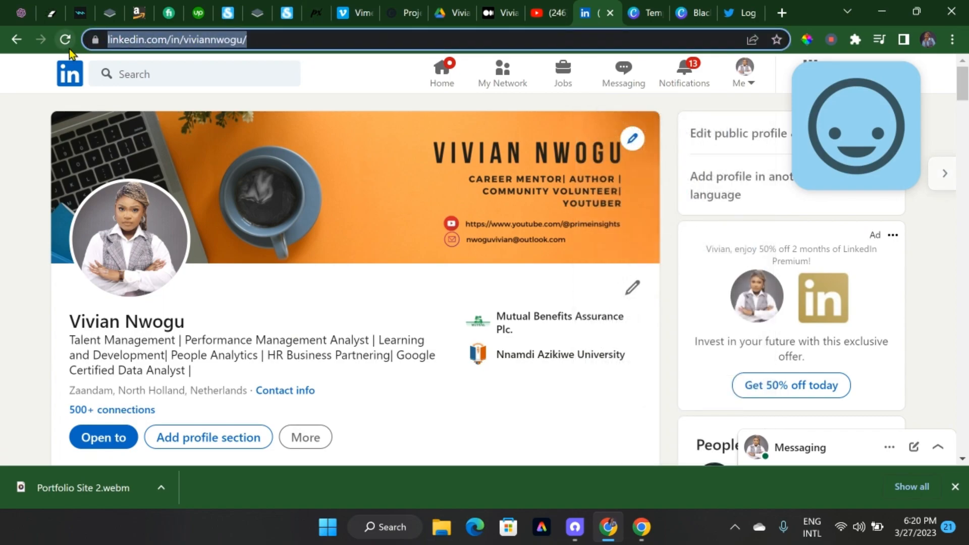
{"action": "left_click", "coordinate": [692, 12]}
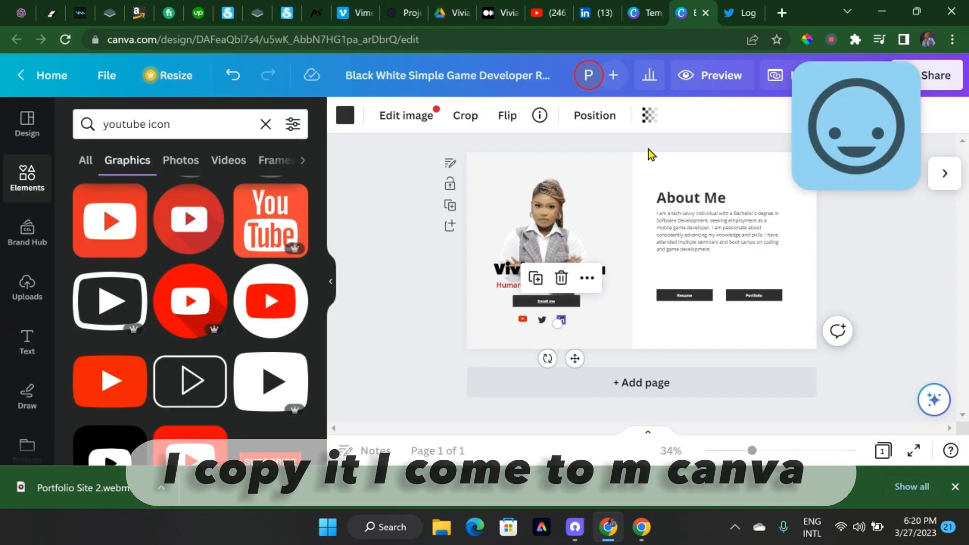
{"action": "left_click", "coordinate": [586, 279]}
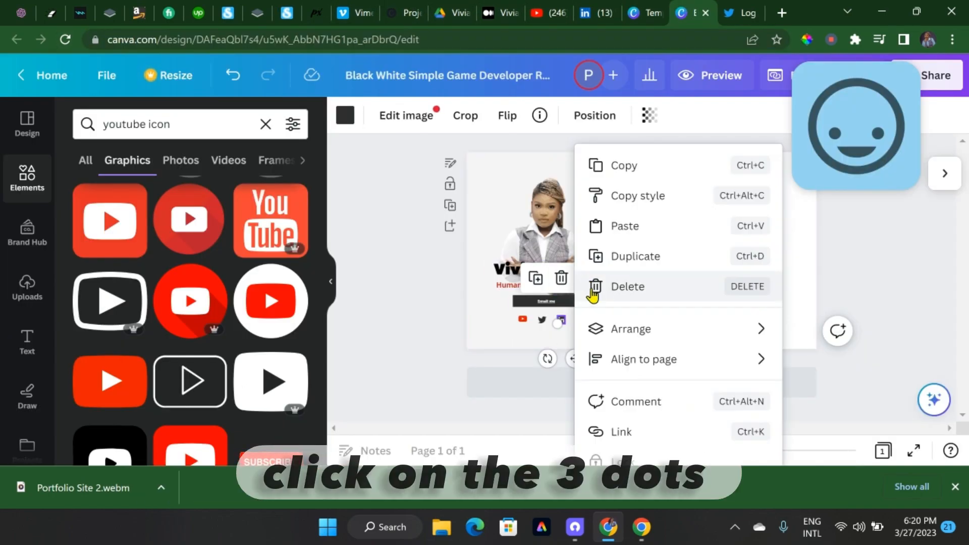
{"action": "left_click", "coordinate": [626, 431]}
{"action": "key", "text": "ctrl+v"}
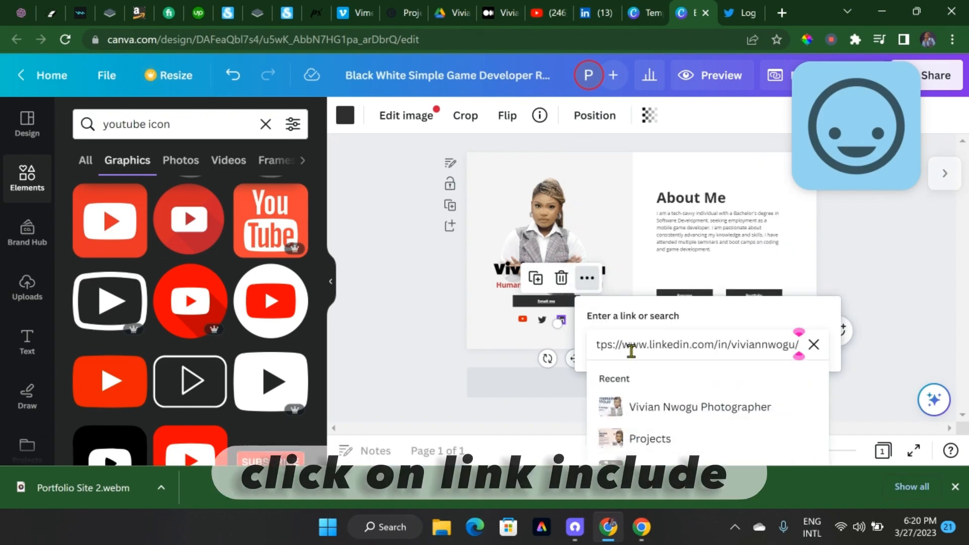
{"action": "key", "text": "Return"}
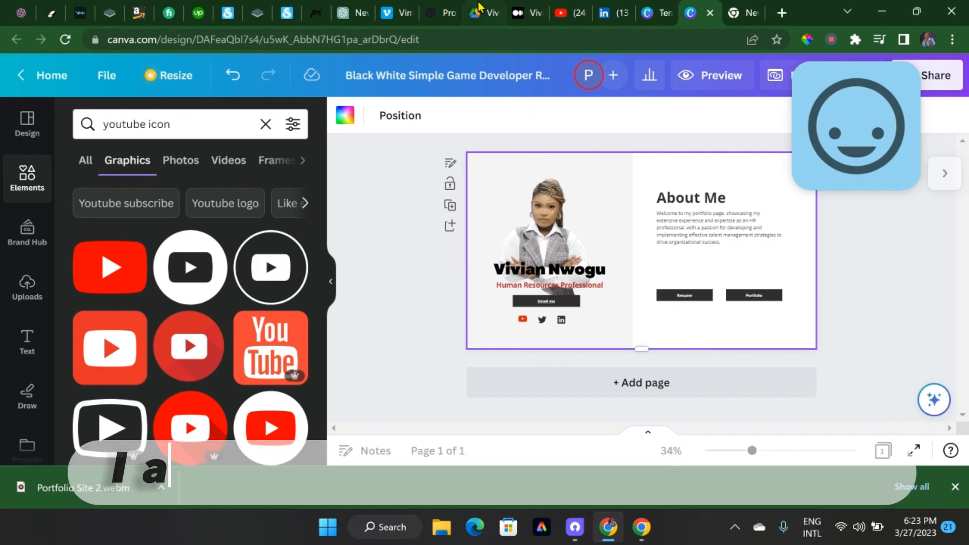
Copy the resume PDF's Google Drive address and link the Resume button in the Canva design to it
{"action": "left_click", "coordinate": [479, 13]}
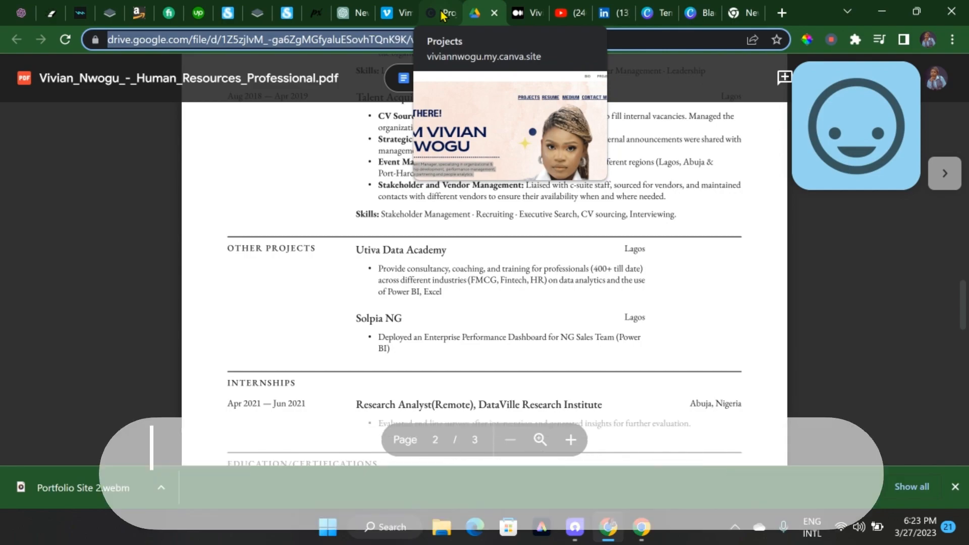
{"action": "left_click", "coordinate": [699, 12]}
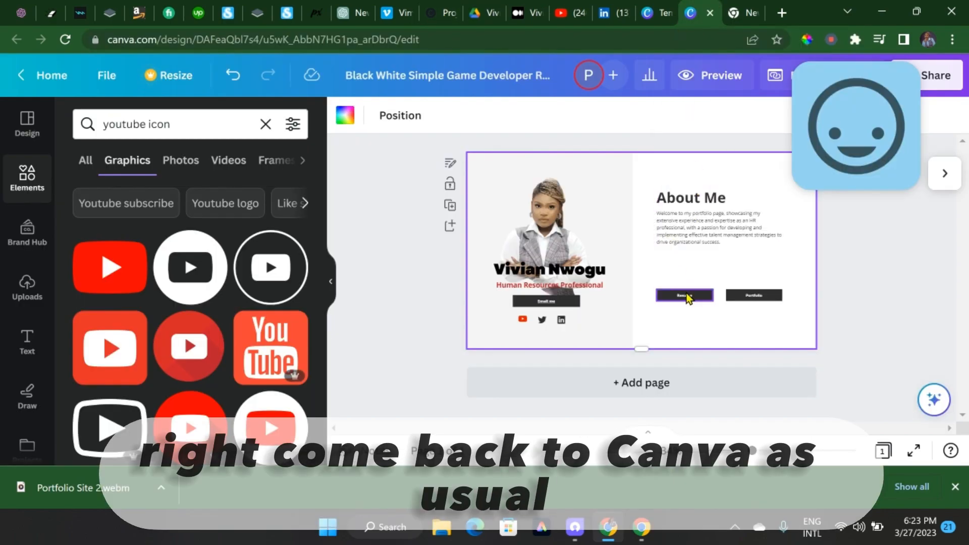
{"action": "left_click", "coordinate": [687, 297]}
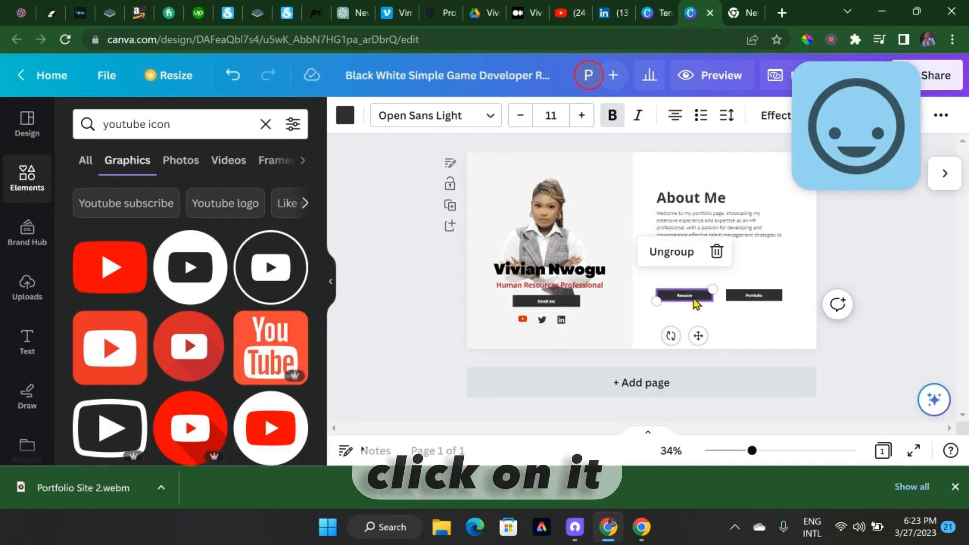
{"action": "right_click", "coordinate": [694, 301]}
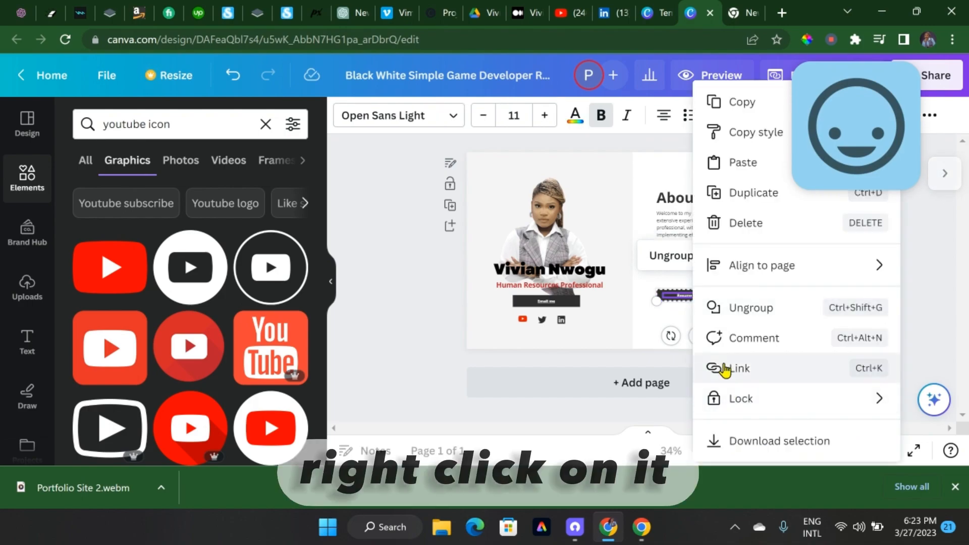
{"action": "left_click", "coordinate": [725, 368]}
{"action": "key", "text": "ctrl+v"}
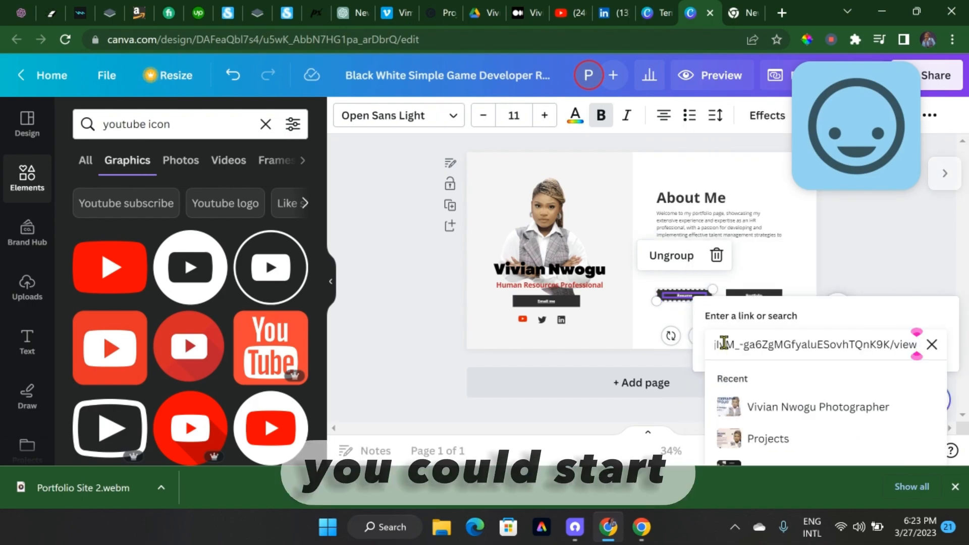
{"action": "key", "text": "Return"}
Delete the Portfolio button and move the Resume button to the middle beneath the About Me text
{"action": "left_click", "coordinate": [756, 297]}
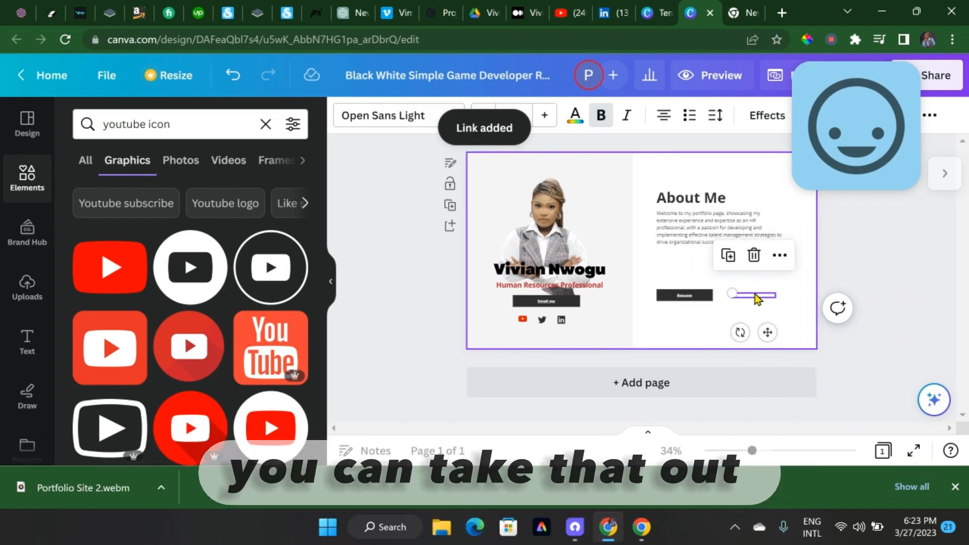
{"action": "key", "text": "Delete"}
{"action": "left_click_drag", "start_coordinate": [701, 298], "coordinate": [731, 298]}
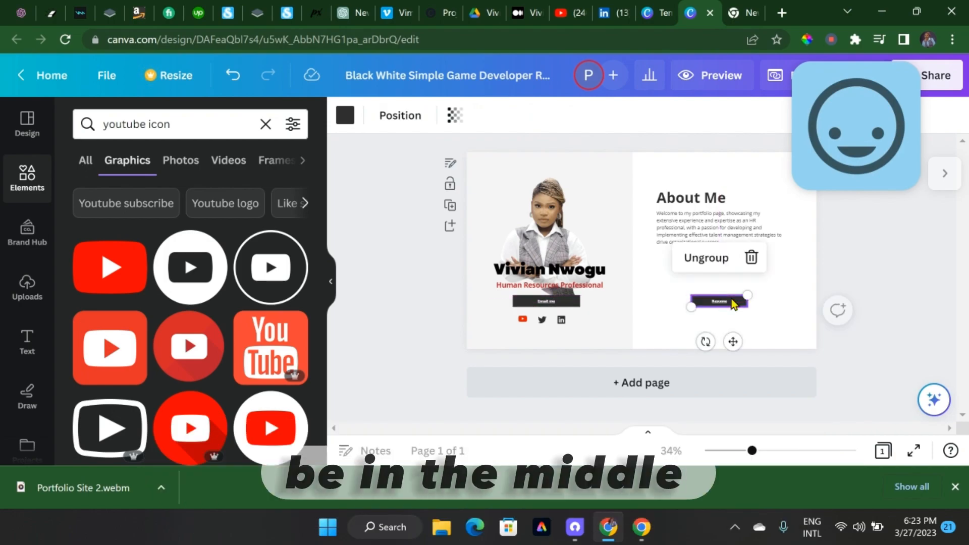
{"action": "left_click", "coordinate": [780, 295]}
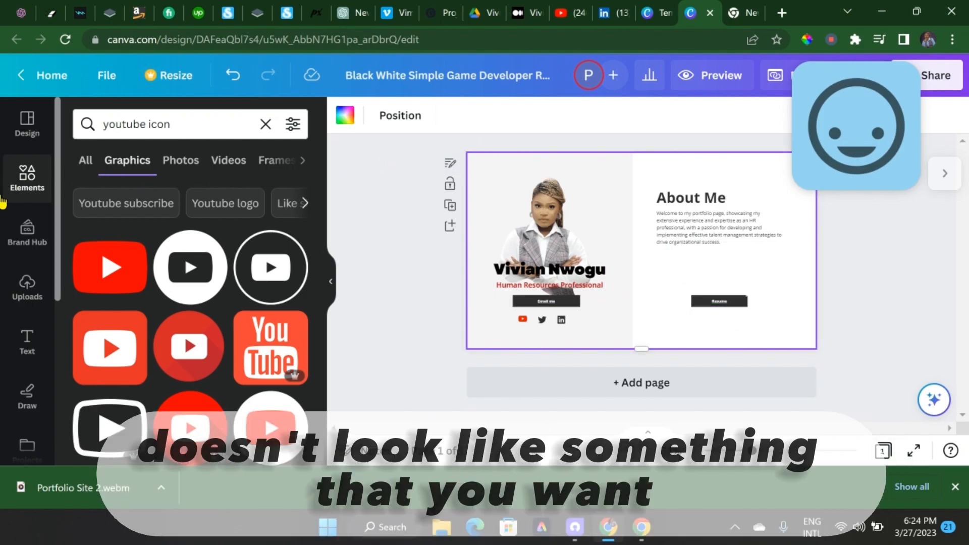
Search the backgrounds for "white background" and apply the white marble texture to the page
{"action": "scroll", "coordinate": [23, 372], "scroll_direction": "down", "scroll_amount": 5}
{"action": "left_click", "coordinate": [28, 311]}
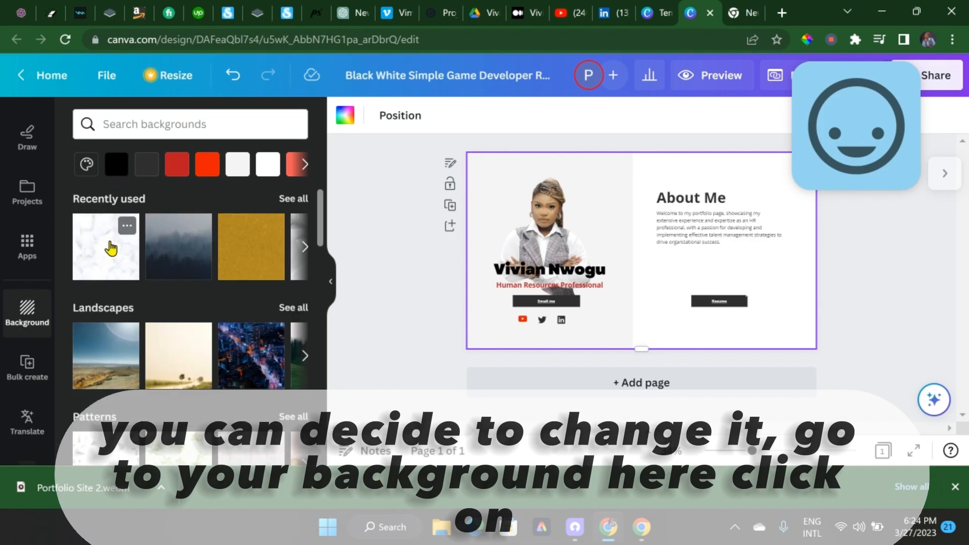
{"action": "left_click", "coordinate": [116, 124]}
{"action": "type", "text": "whi"}
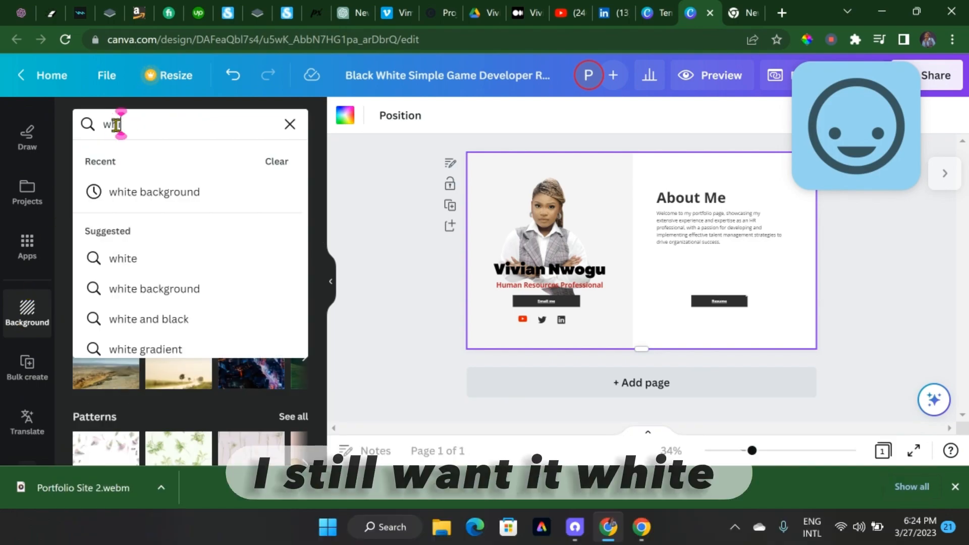
{"action": "type", "text": "te"}
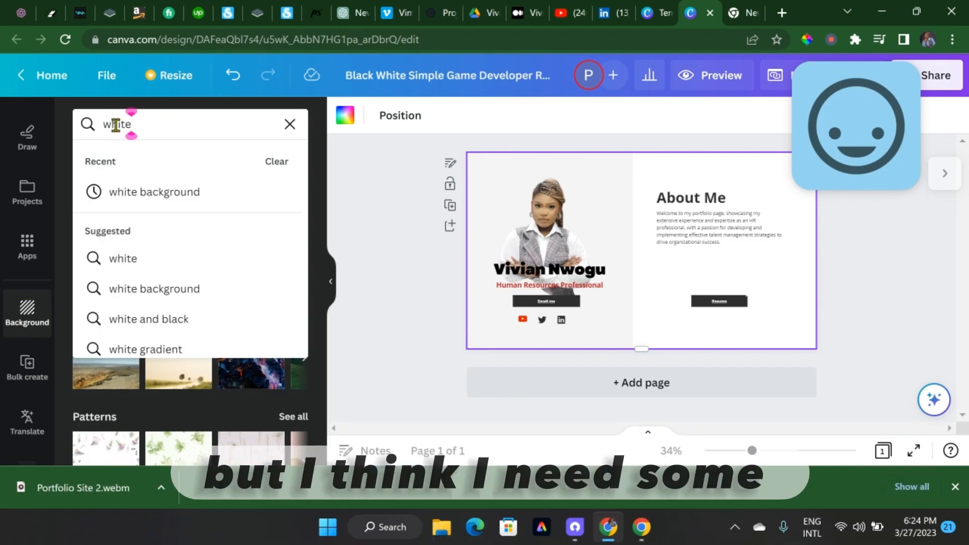
{"action": "left_click", "coordinate": [138, 191]}
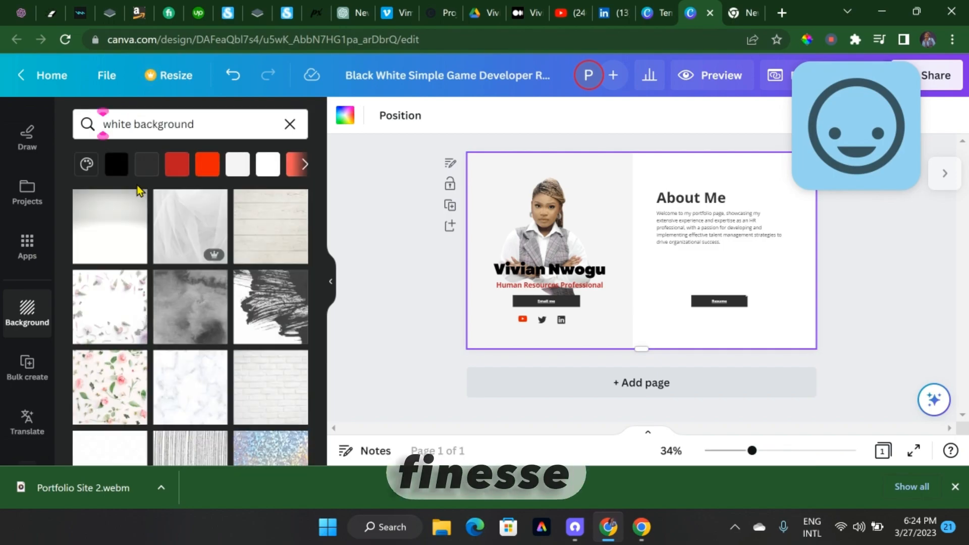
{"action": "left_click", "coordinate": [191, 387]}
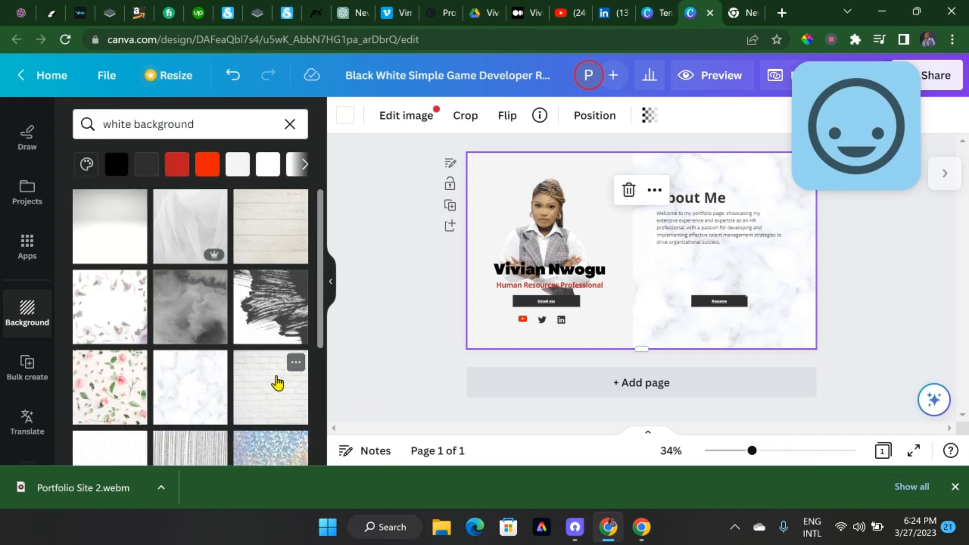
{"action": "scroll", "coordinate": [277, 382], "scroll_direction": "down", "scroll_amount": 3}
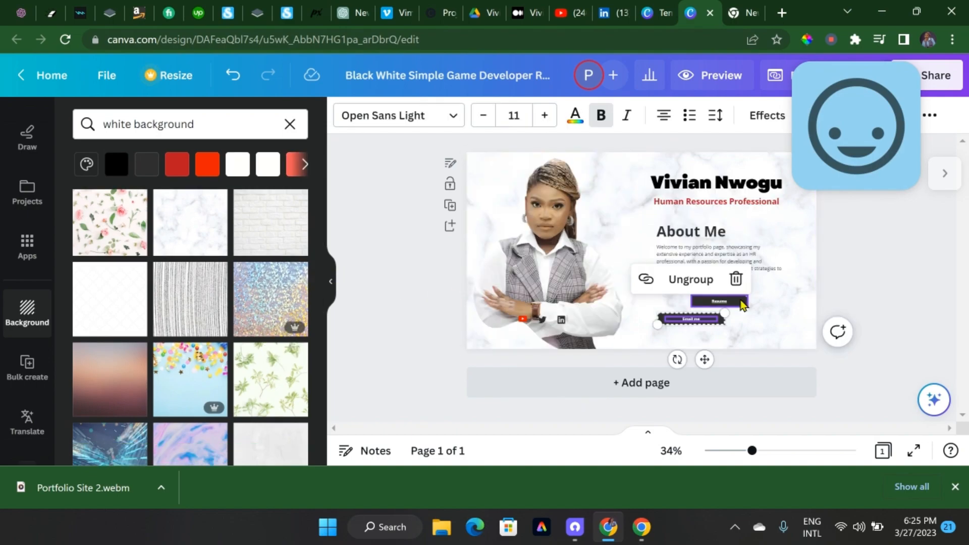
Align the "Email me" and Resume buttons side by side beneath the About Me text
{"action": "left_click_drag", "start_coordinate": [713, 303], "coordinate": [784, 298]}
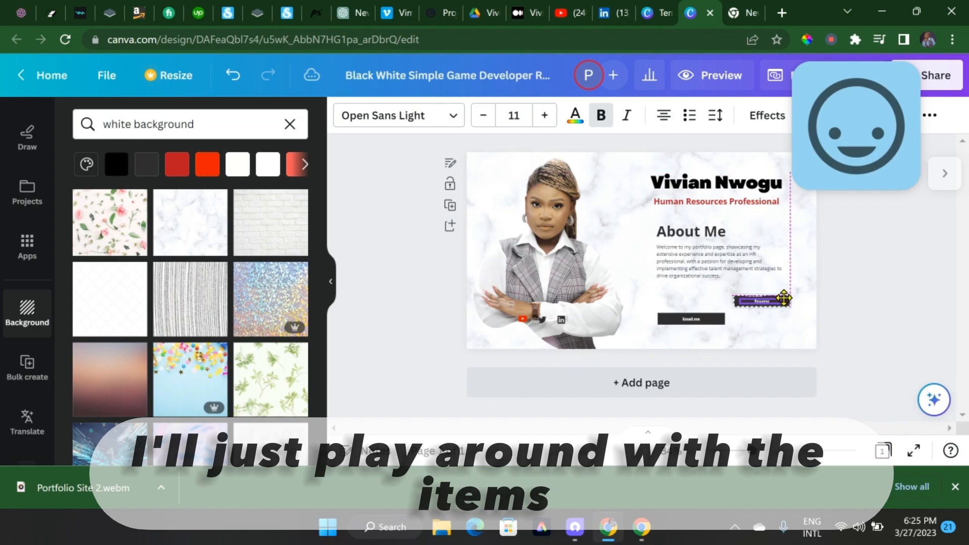
{"action": "left_click_drag", "start_coordinate": [719, 324], "coordinate": [710, 303]}
{"action": "left_click_drag", "start_coordinate": [780, 298], "coordinate": [780, 304]}
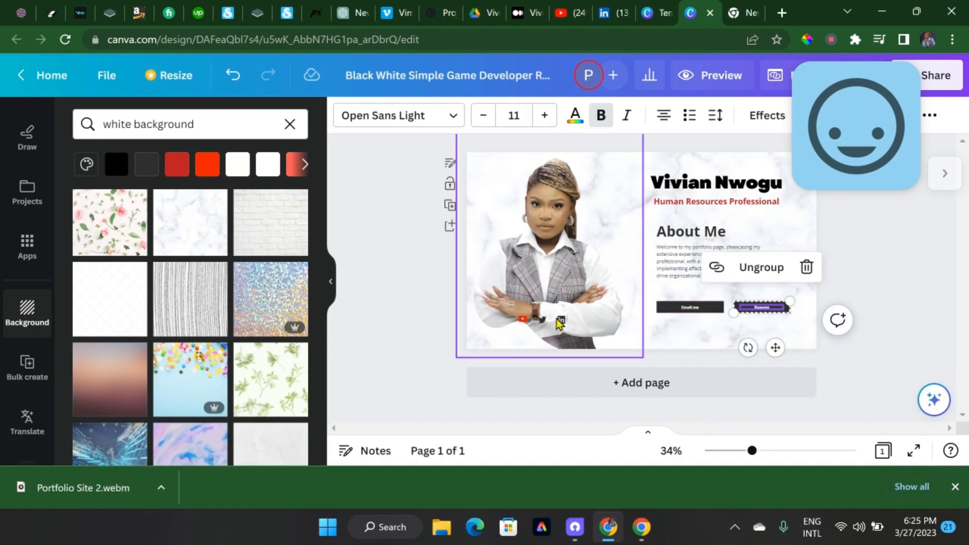
Move the YouTube, Twitter and LinkedIn icons beneath the two buttons and shift the portrait slightly right and down
{"action": "left_click", "coordinate": [634, 332]}
{"action": "left_click_drag", "start_coordinate": [635, 332], "coordinate": [628, 283]}
{"action": "left_click", "coordinate": [586, 321]}
{"action": "left_click", "coordinate": [562, 320]}
{"action": "left_click_drag", "start_coordinate": [563, 319], "coordinate": [745, 326]}
{"action": "left_click_drag", "start_coordinate": [538, 235], "coordinate": [553, 293]}
{"action": "left_click", "coordinate": [868, 288]}
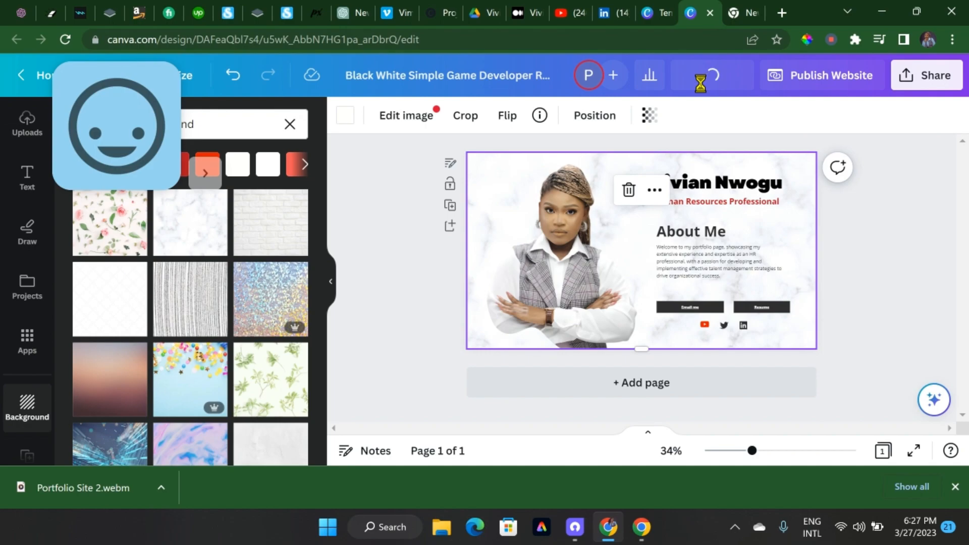
Preview the website in desktop view and look through the page from the name heading to the buttons
{"action": "left_click", "coordinate": [704, 77]}
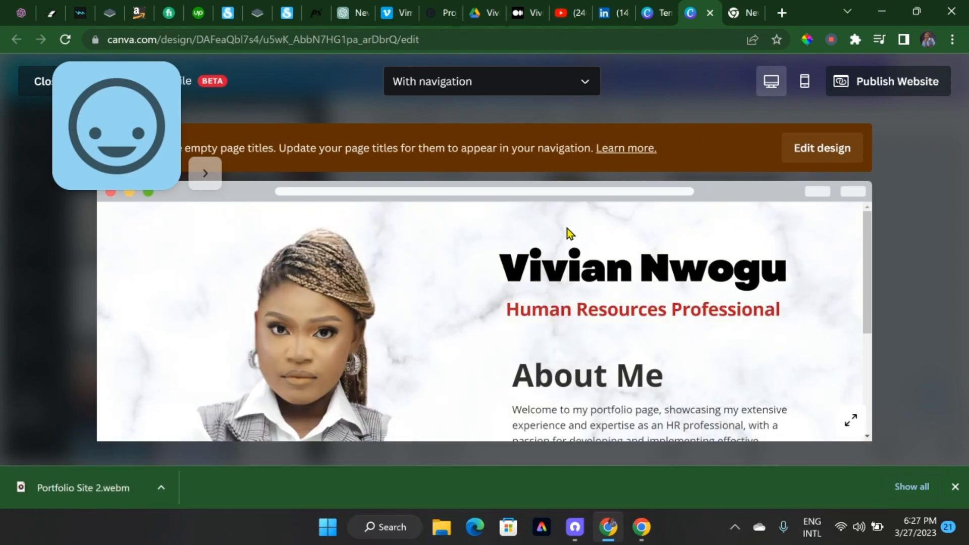
{"action": "scroll", "coordinate": [868, 247], "scroll_direction": "down", "scroll_amount": 5}
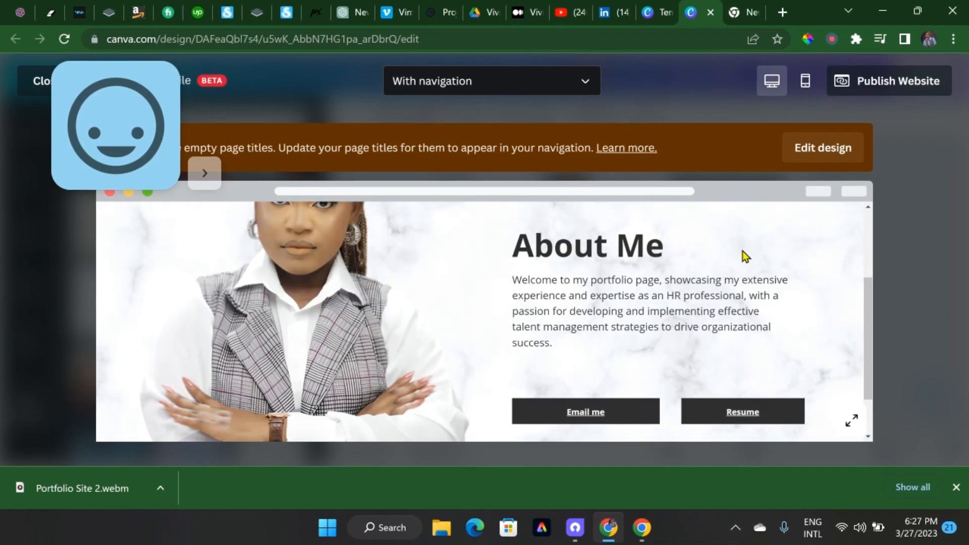
{"action": "scroll", "coordinate": [747, 252], "scroll_direction": "up", "scroll_amount": 5}
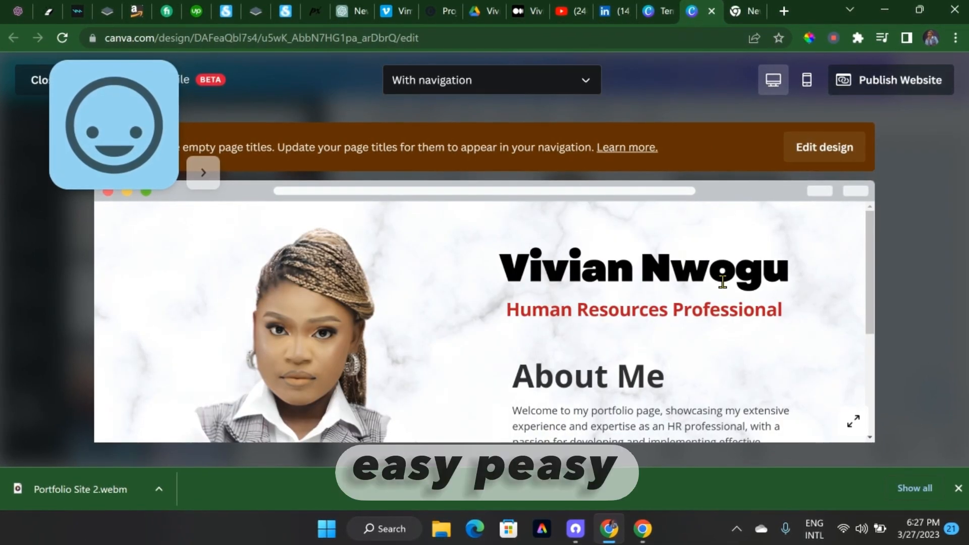
{"action": "scroll", "coordinate": [722, 281], "scroll_direction": "down", "scroll_amount": 5}
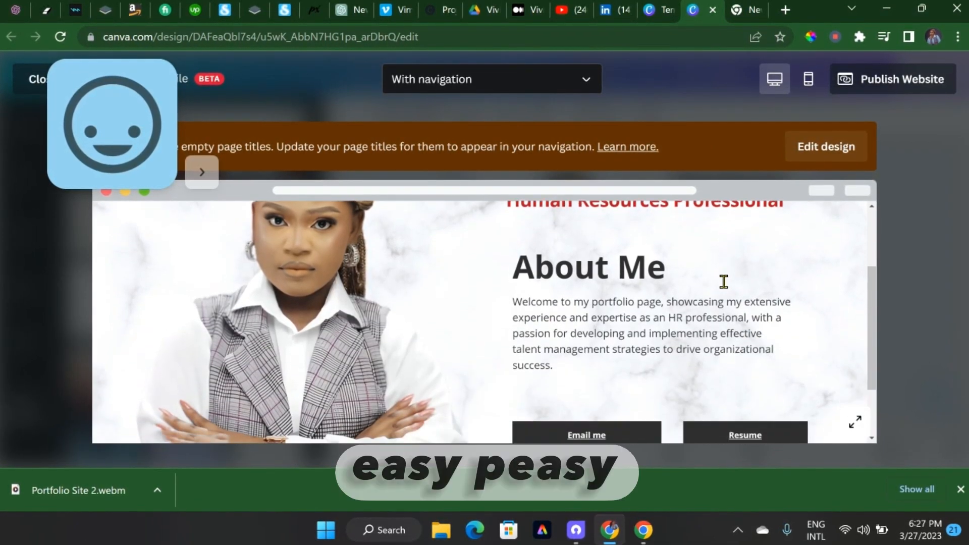
Return to the top of the previewed page and check the website in the mobile preview
{"action": "scroll", "coordinate": [722, 281], "scroll_direction": "up", "scroll_amount": 5}
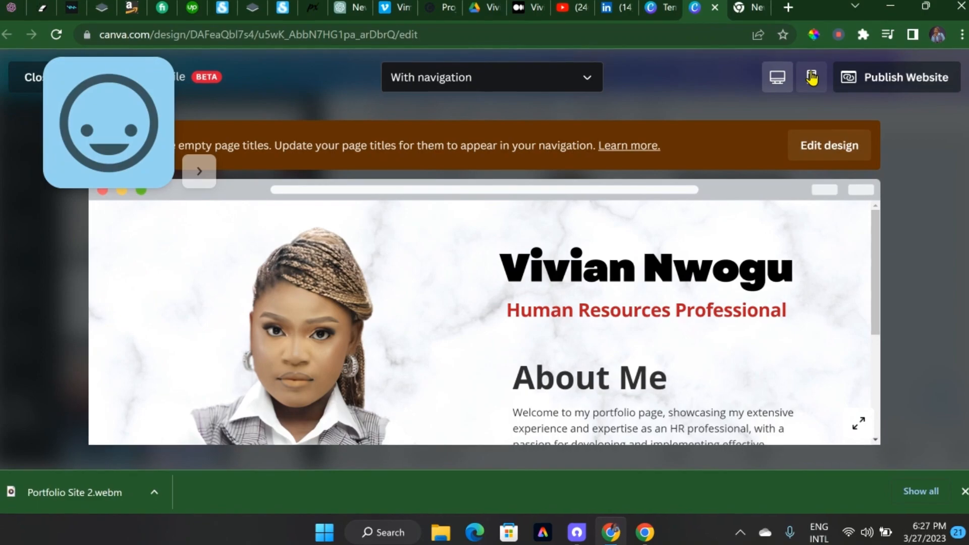
{"action": "left_click", "coordinate": [809, 78]}
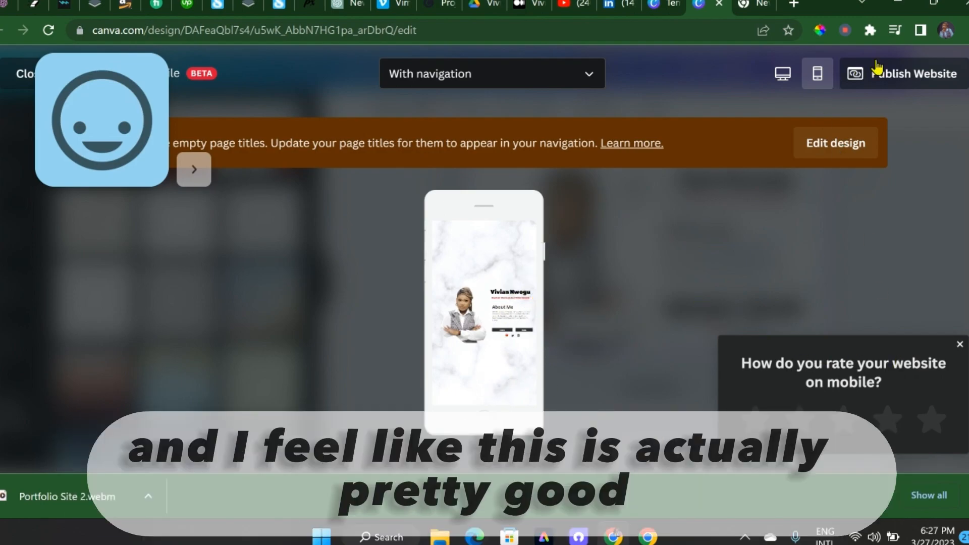
Start publishing the website to a free Canva domain with navigation and mobile resizing, and continue to the review settings
{"action": "left_click", "coordinate": [886, 76]}
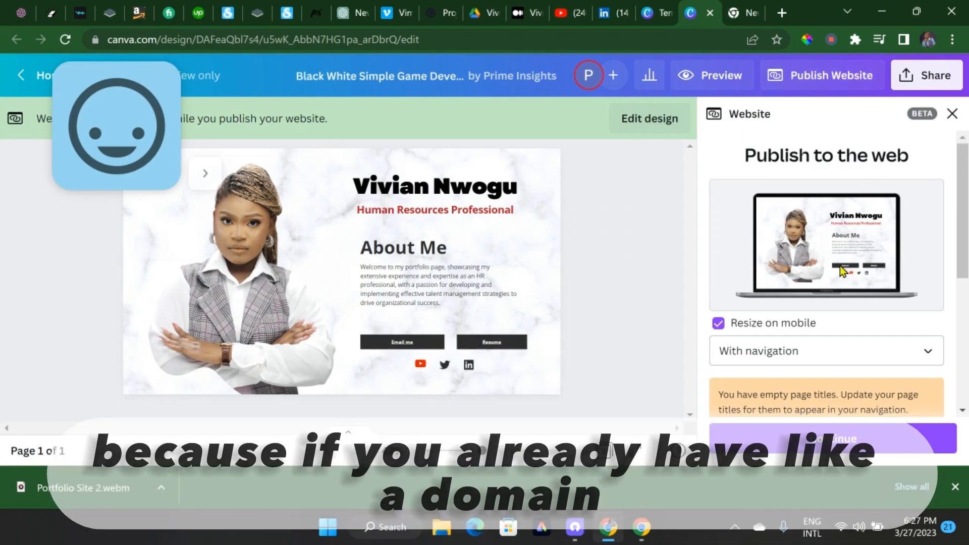
{"action": "scroll", "coordinate": [840, 265], "scroll_direction": "down", "scroll_amount": 2}
{"action": "scroll", "coordinate": [840, 265], "scroll_direction": "down", "scroll_amount": 1}
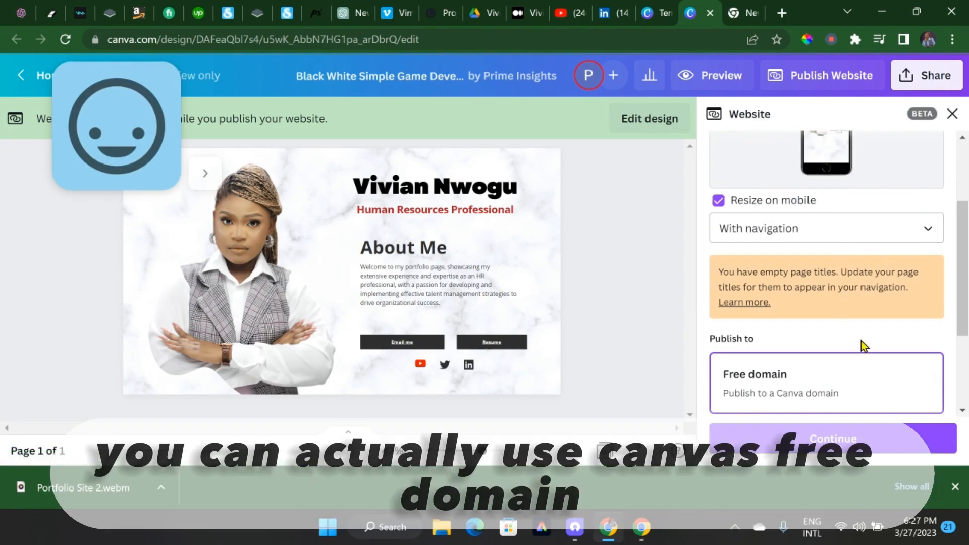
{"action": "scroll", "coordinate": [860, 343], "scroll_direction": "down", "scroll_amount": 3}
{"action": "left_click", "coordinate": [817, 438]}
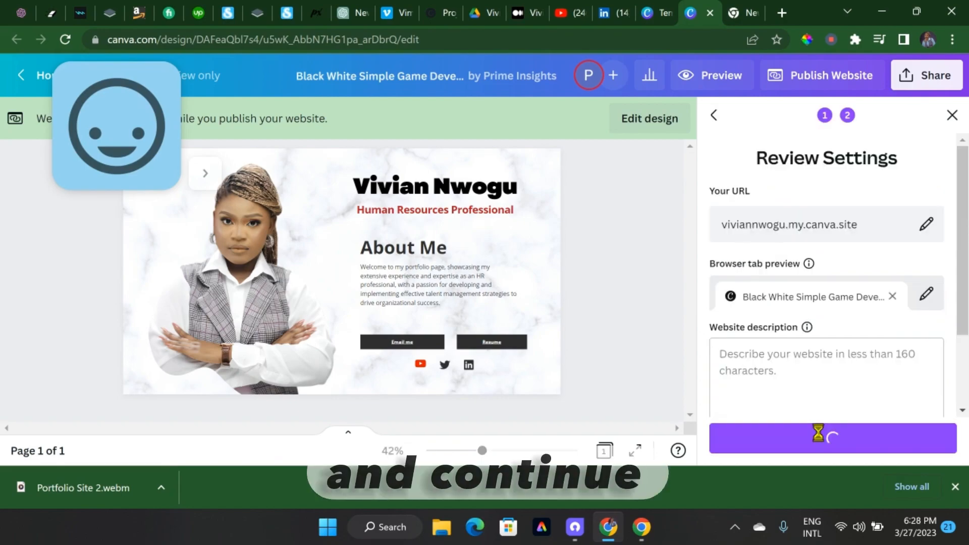
Add a name-based portfolio URL path and the HR welcome description ending "effective talent strategies.", and publish the website
{"action": "left_click_drag", "start_coordinate": [861, 183], "coordinate": [880, 218]}
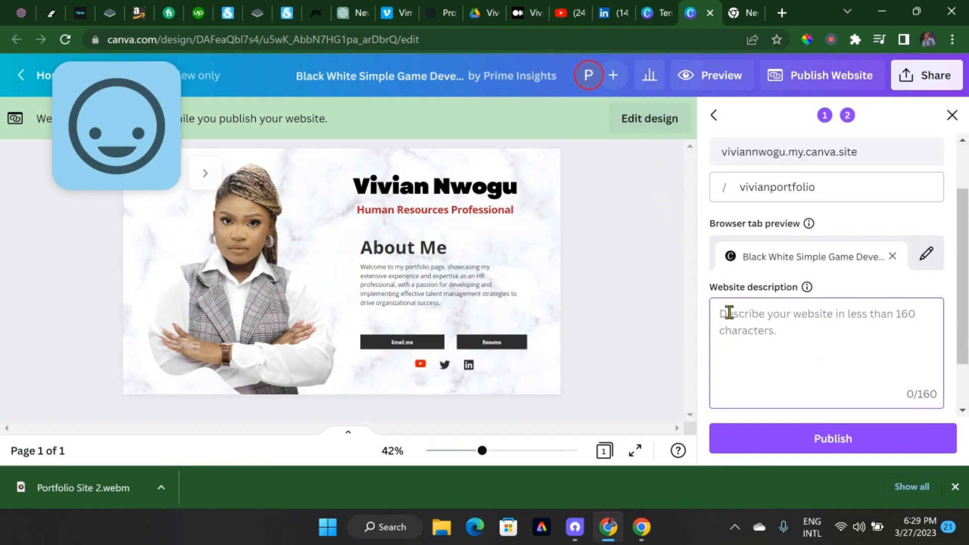
{"action": "key", "text": "ctrl+v"}
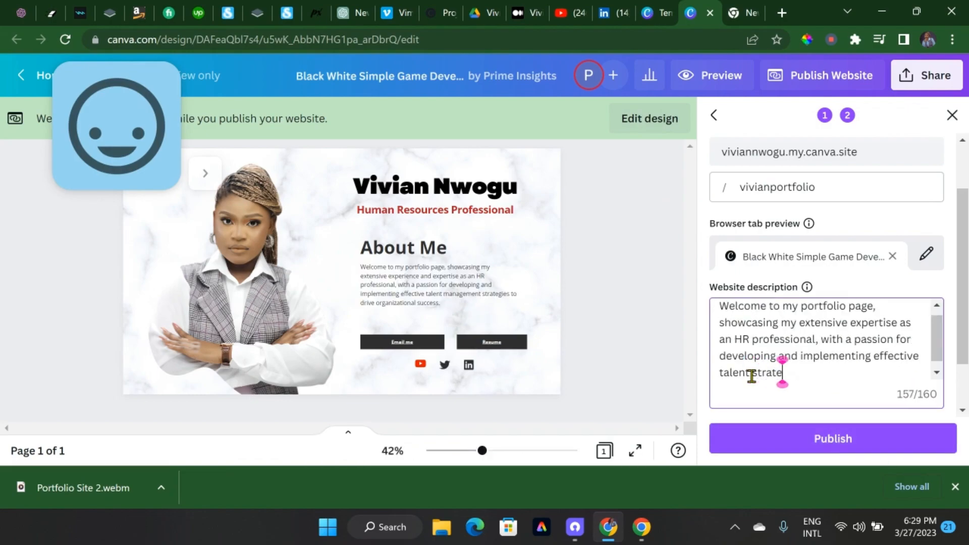
{"action": "type", "text": "s."}
{"action": "left_click", "coordinate": [854, 437]}
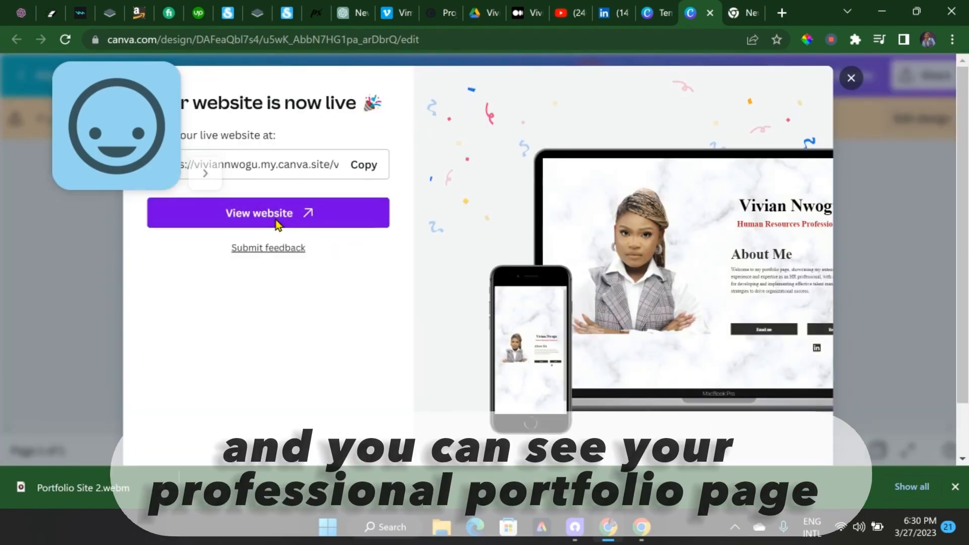
Open the published website and look through the live page from the name heading to the contact buttons
{"action": "left_click", "coordinate": [276, 219]}
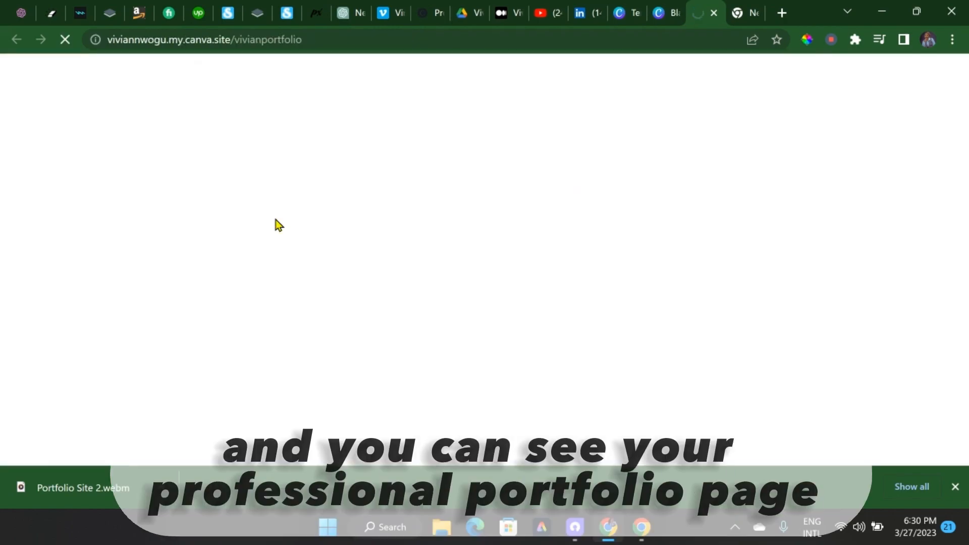
{"action": "scroll", "coordinate": [428, 255], "scroll_direction": "down", "scroll_amount": 4}
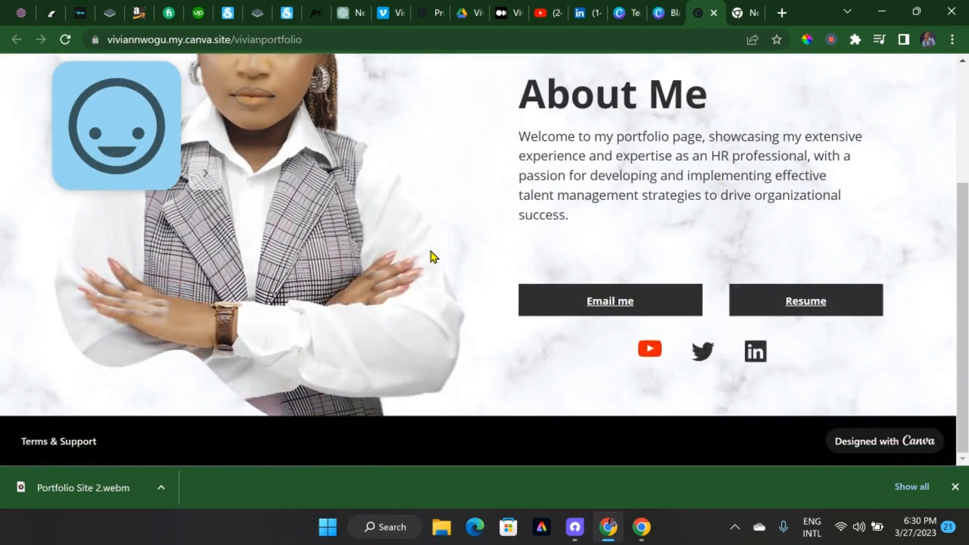
{"action": "scroll", "coordinate": [433, 256], "scroll_direction": "up", "scroll_amount": 2}
{"action": "scroll", "coordinate": [432, 256], "scroll_direction": "up", "scroll_amount": 1}
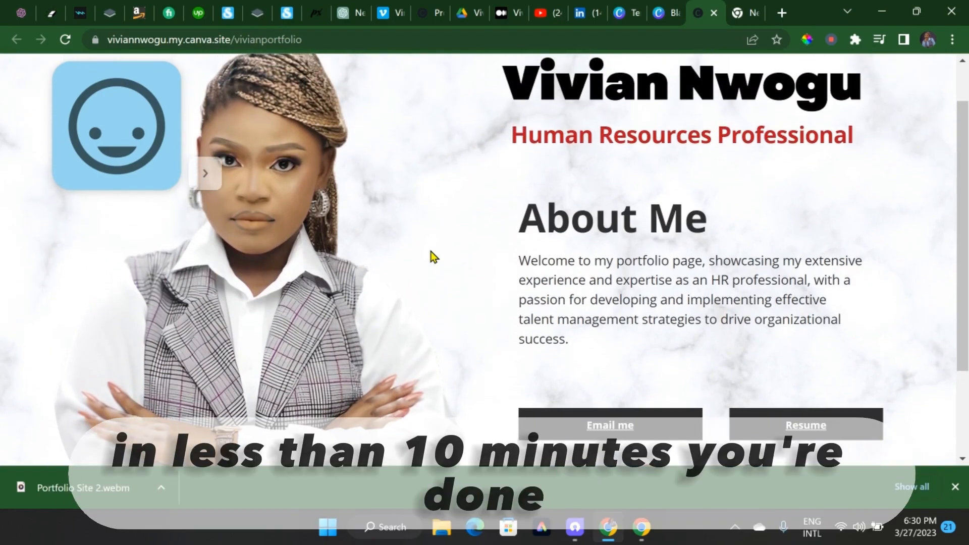
{"action": "scroll", "coordinate": [433, 256], "scroll_direction": "up", "scroll_amount": 1}
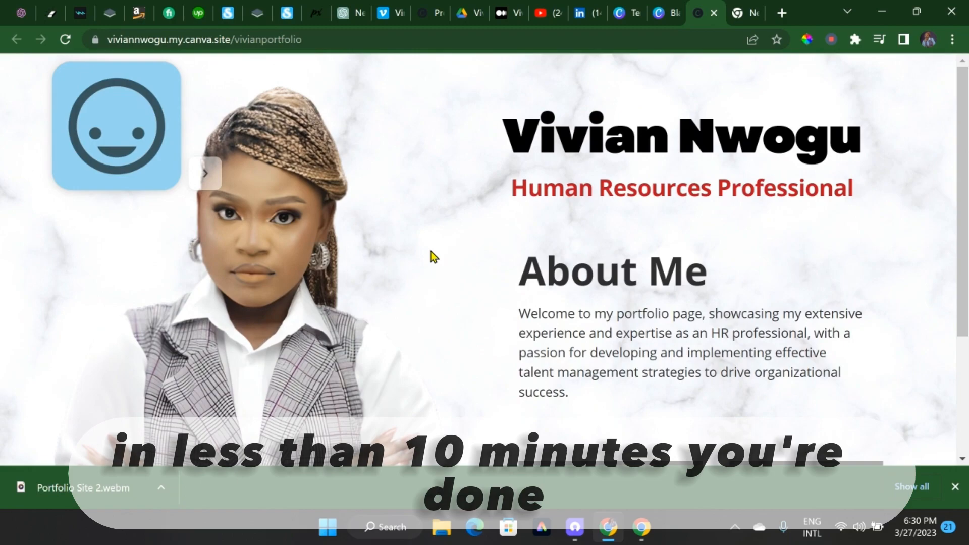
{"action": "scroll", "coordinate": [621, 293], "scroll_direction": "down", "scroll_amount": 3}
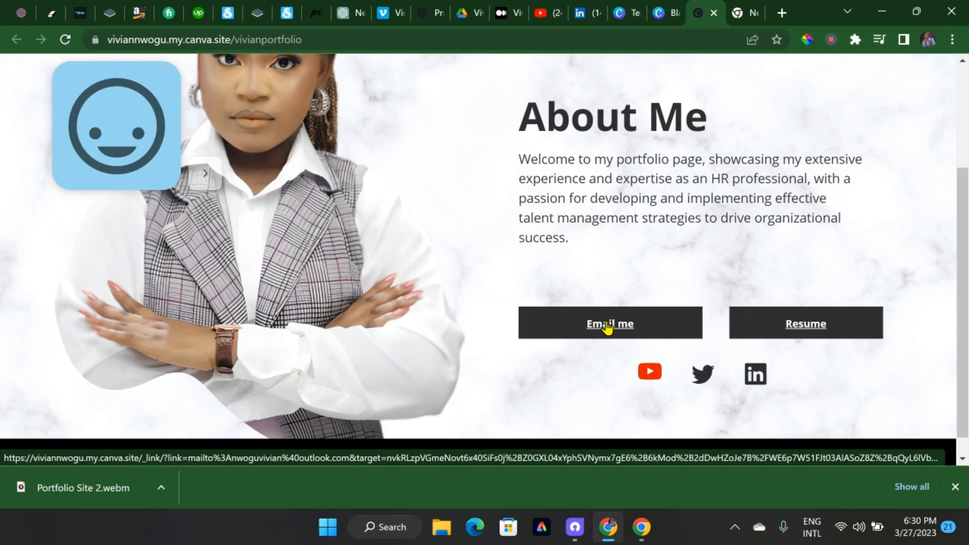
Test the "Email me" and Resume buttons on the live page, closing the email draft and returning from the resume PDF
{"action": "left_click", "coordinate": [608, 325]}
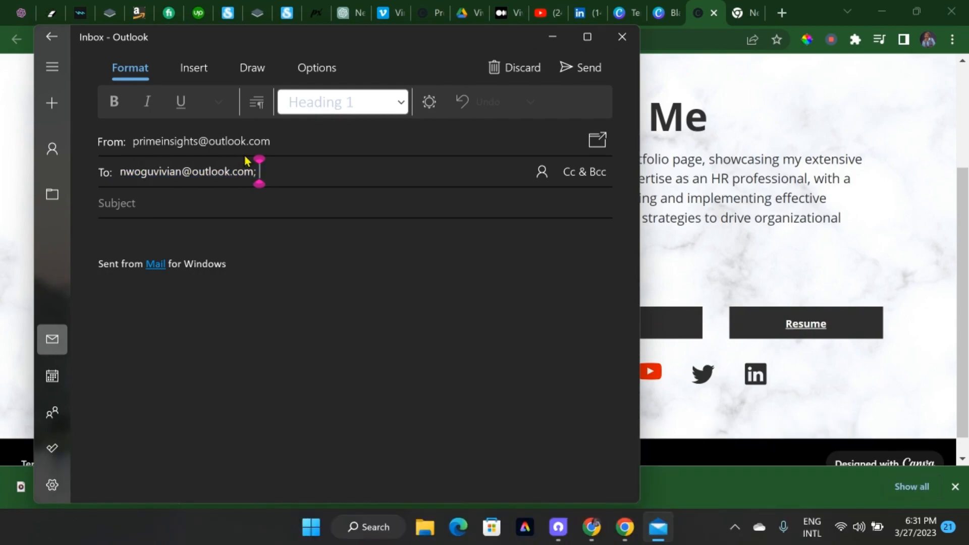
{"action": "left_click", "coordinate": [621, 38]}
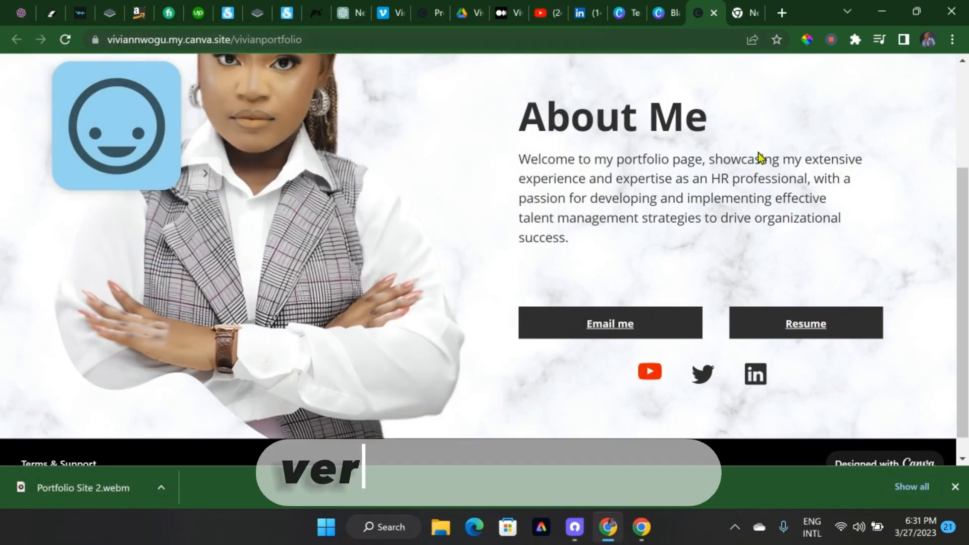
{"action": "left_click", "coordinate": [804, 328]}
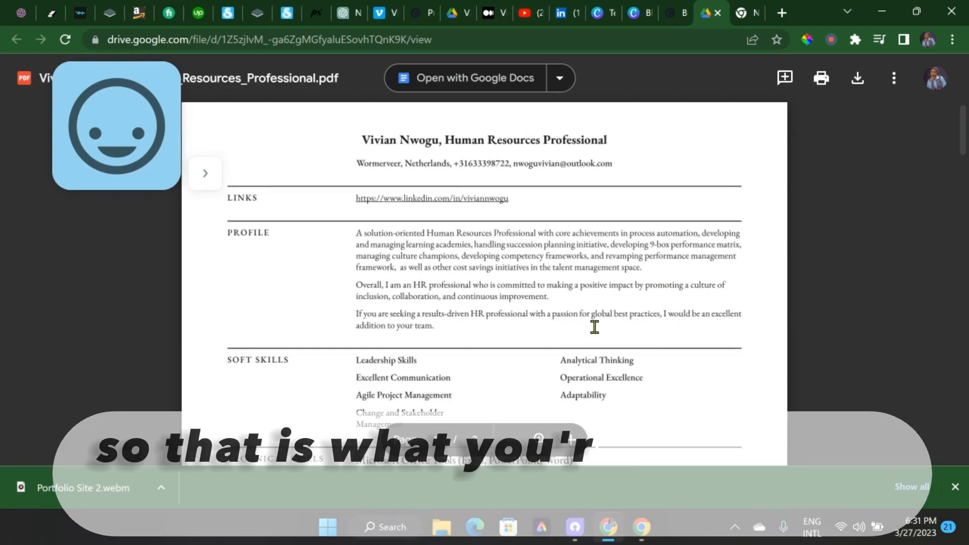
{"action": "scroll", "coordinate": [594, 327], "scroll_direction": "down", "scroll_amount": 20}
{"action": "scroll", "coordinate": [594, 327], "scroll_direction": "up", "scroll_amount": 15}
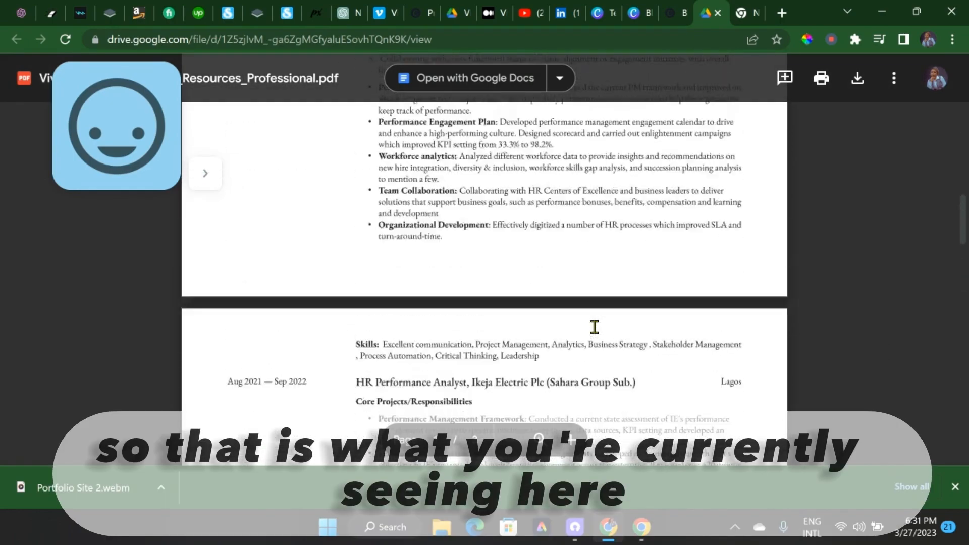
{"action": "left_click", "coordinate": [673, 17]}
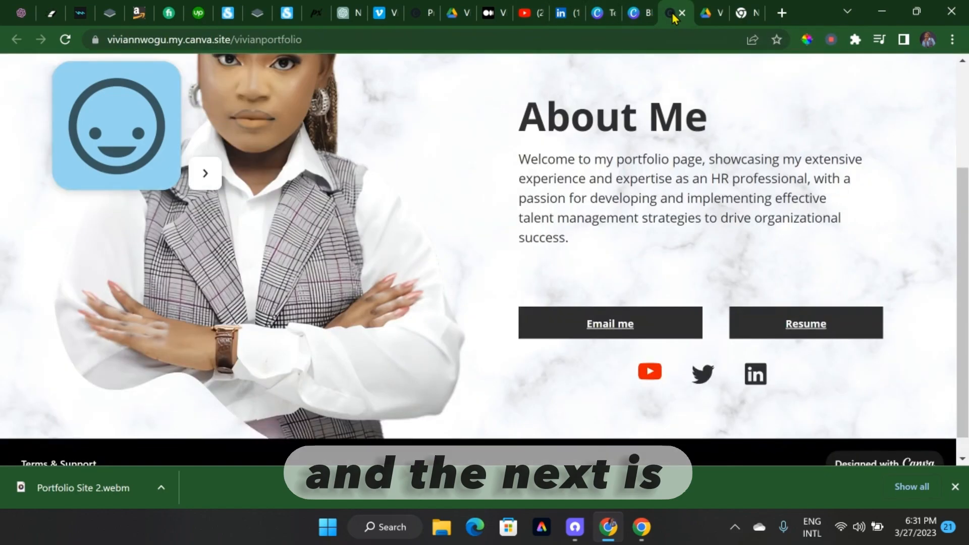
Test the YouTube and LinkedIn icons on the live page, returning to the portfolio after each one
{"action": "scroll", "coordinate": [614, 277], "scroll_direction": "up", "scroll_amount": 2}
{"action": "scroll", "coordinate": [613, 276], "scroll_direction": "down", "scroll_amount": 2}
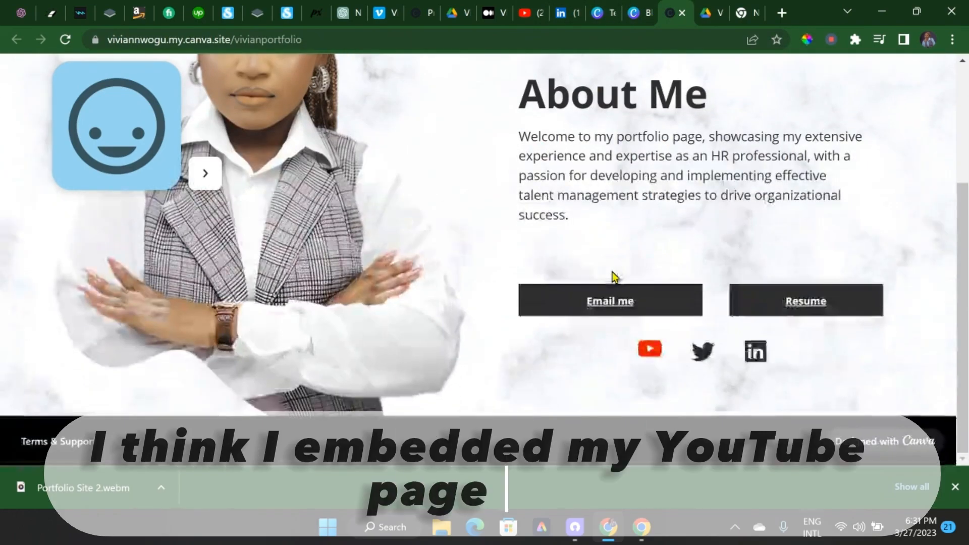
{"action": "left_click", "coordinate": [650, 352]}
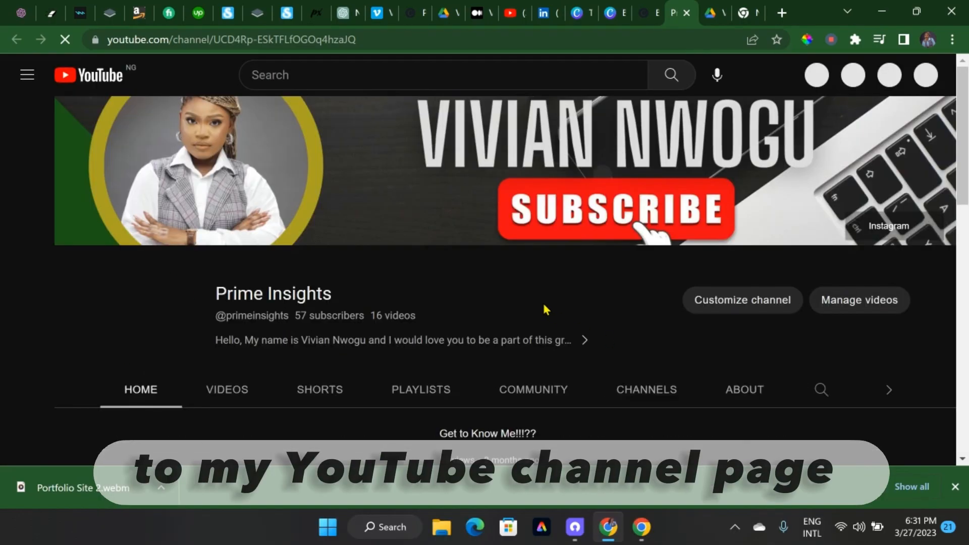
{"action": "left_click", "coordinate": [635, 13]}
{"action": "left_click", "coordinate": [755, 355]}
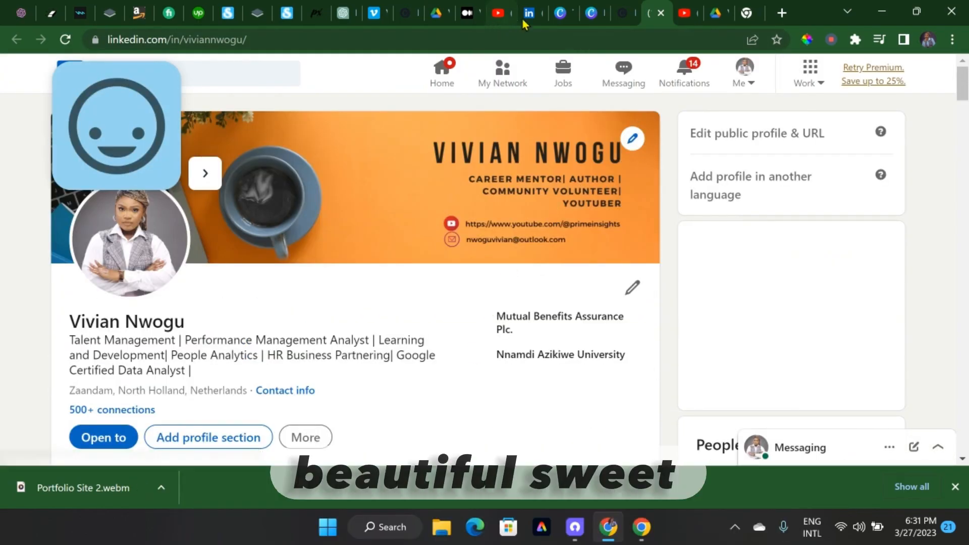
{"action": "left_click", "coordinate": [625, 13]}
Review the live portfolio page once more from the name heading down to the social icons
{"action": "scroll", "coordinate": [663, 201], "scroll_direction": "up", "scroll_amount": 2}
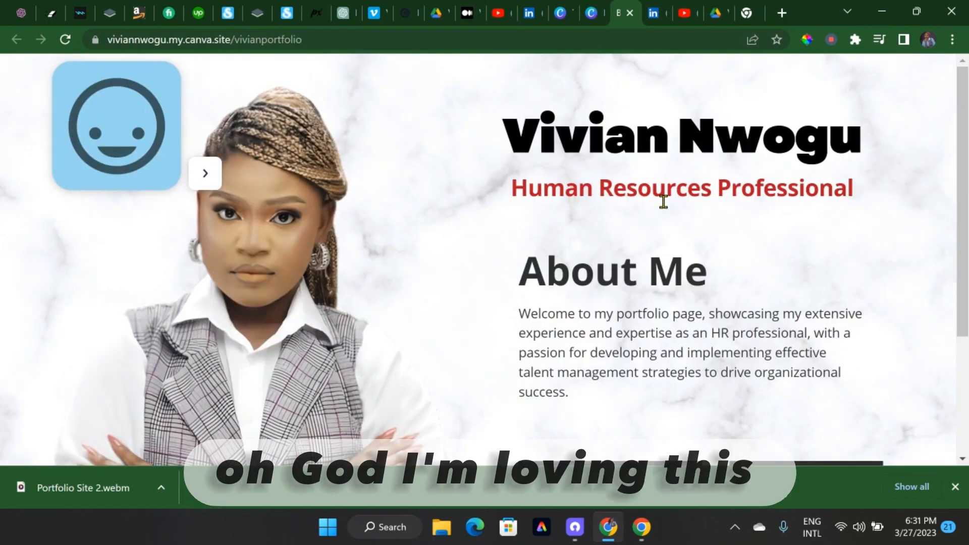
{"action": "scroll", "coordinate": [663, 202], "scroll_direction": "down", "scroll_amount": 2}
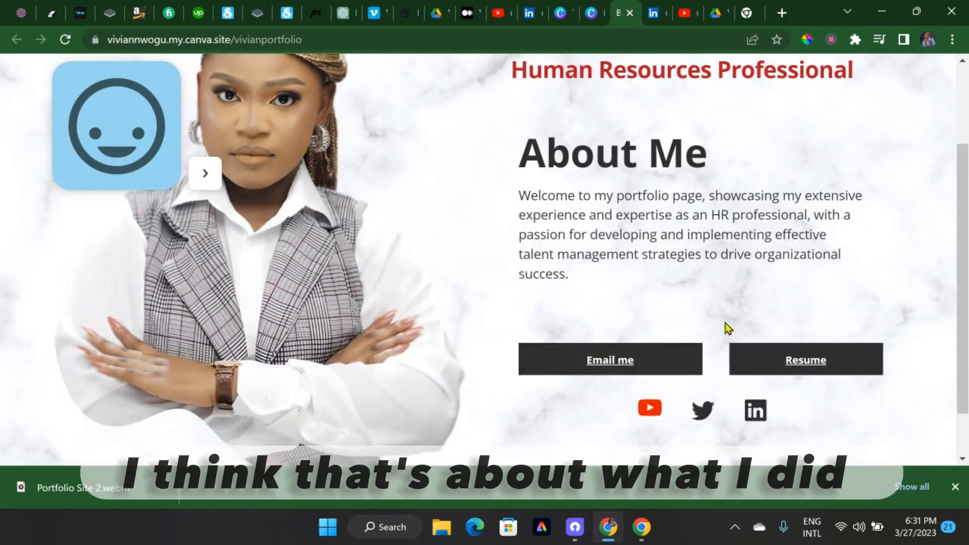
{"action": "scroll", "coordinate": [684, 189], "scroll_direction": "up", "scroll_amount": 2}
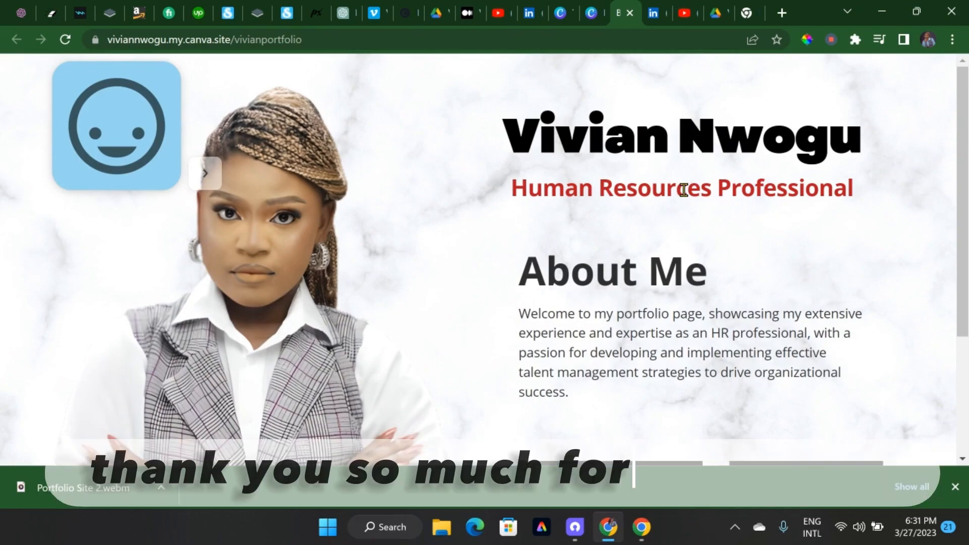